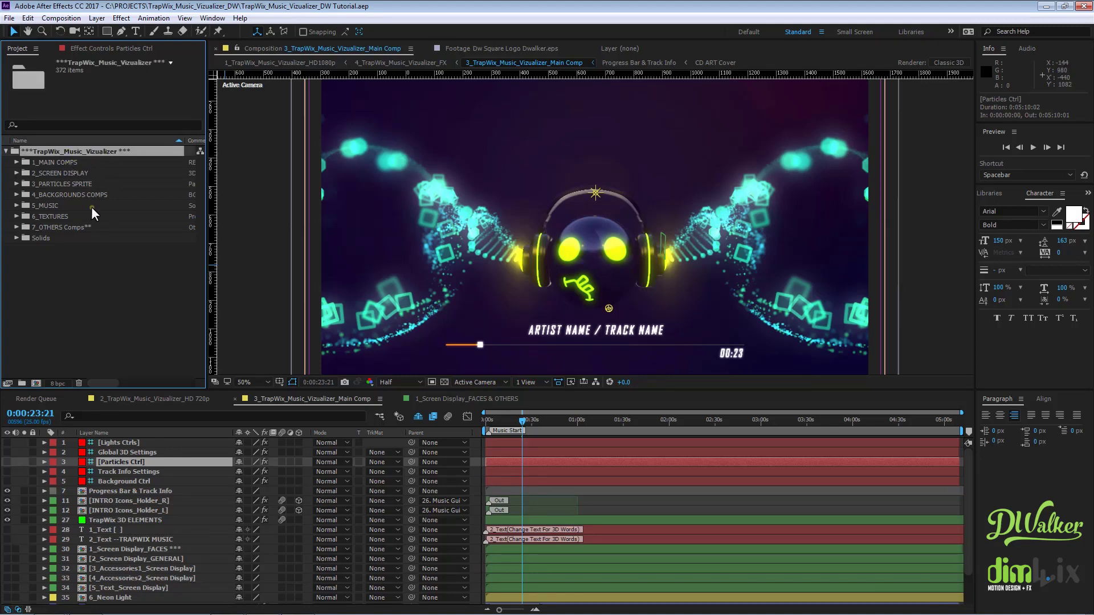
# Expand the 1_MAIN COMPS folder and inspect the HD1080p, HD 720p, Main Comp and FX compositions.
pyautogui.click(67, 164)
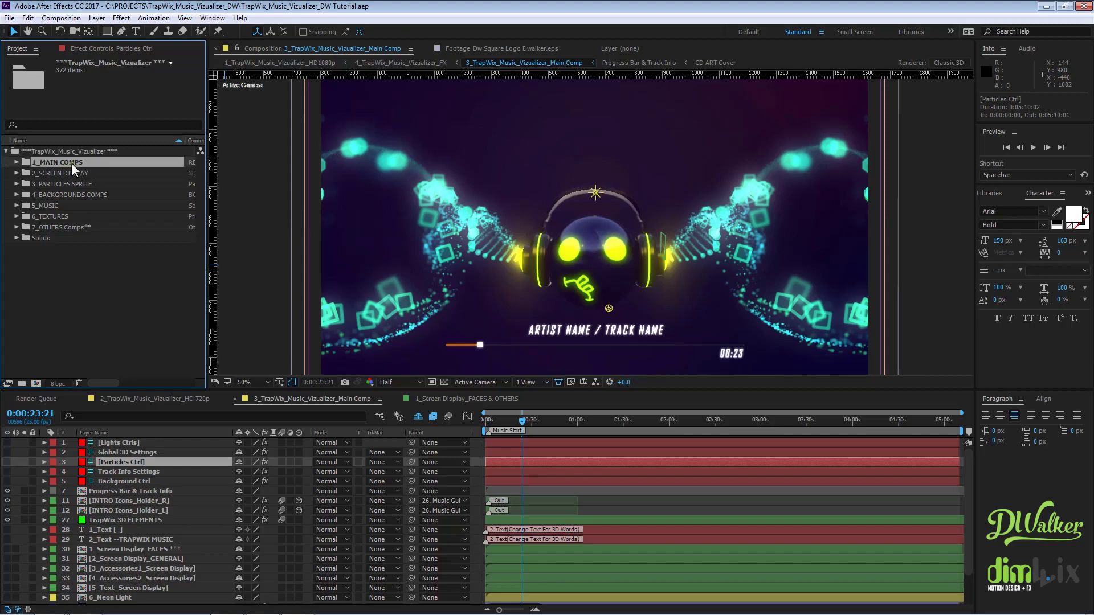
pyautogui.click(17, 162)
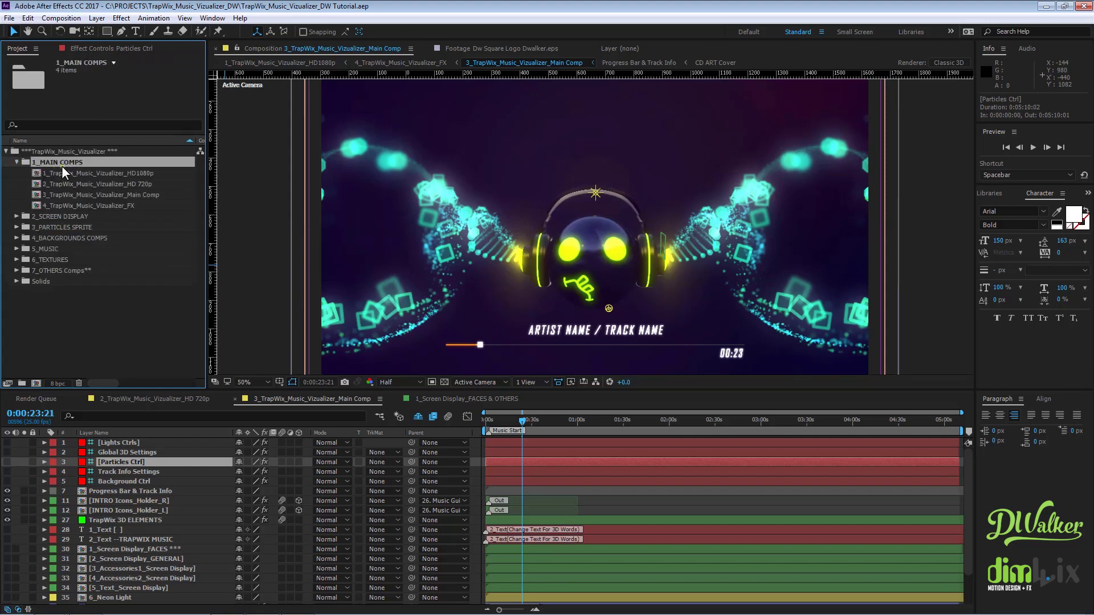
pyautogui.click(120, 174)
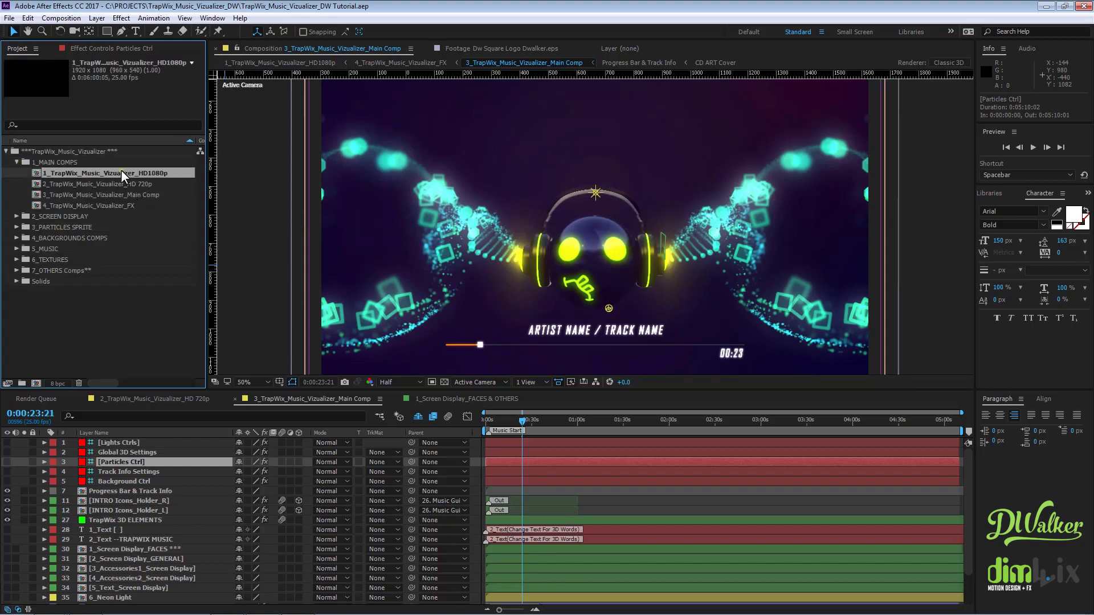
pyautogui.click(151, 184)
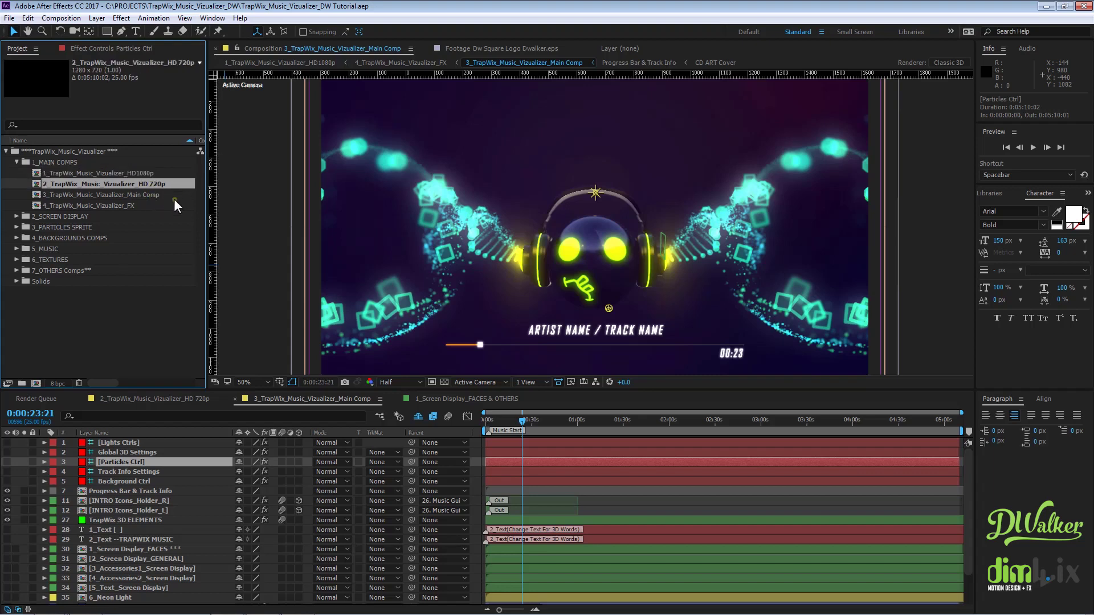
pyautogui.click(143, 195)
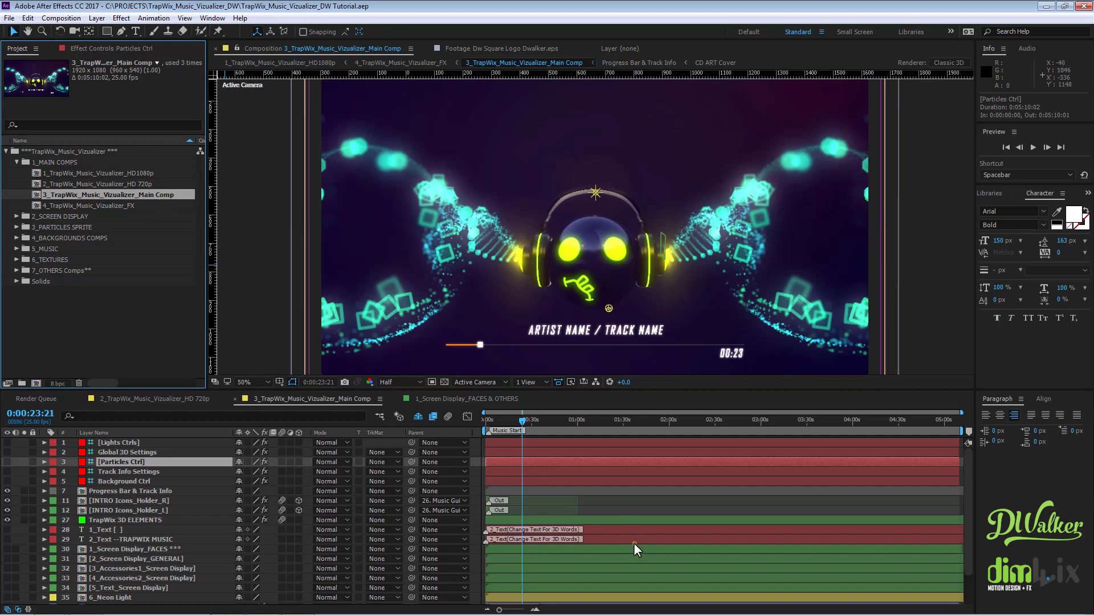
pyautogui.click(96, 207)
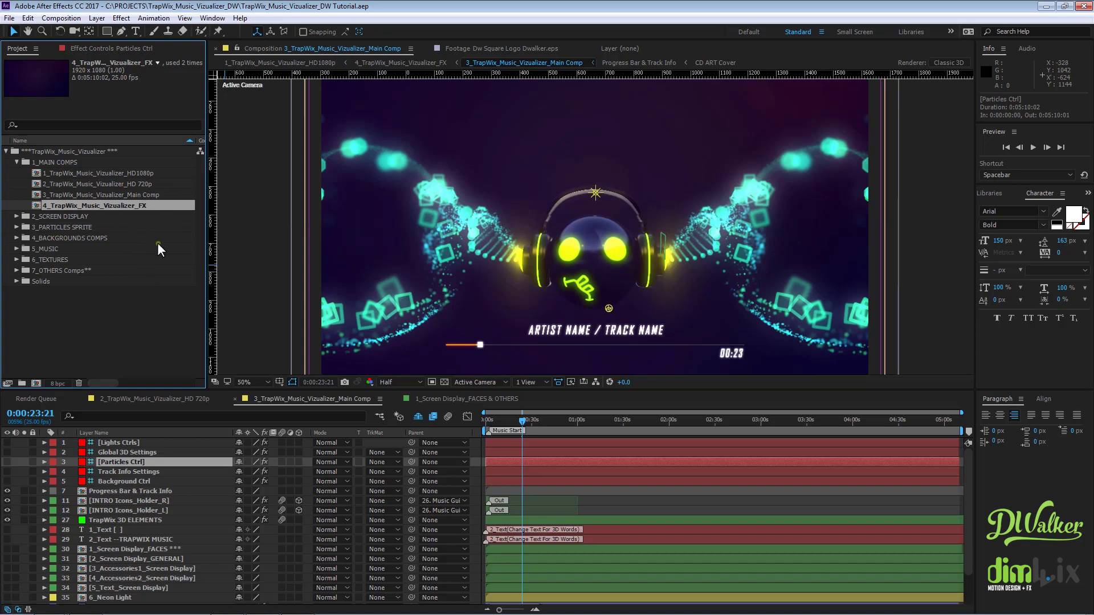
pyautogui.click(112, 300)
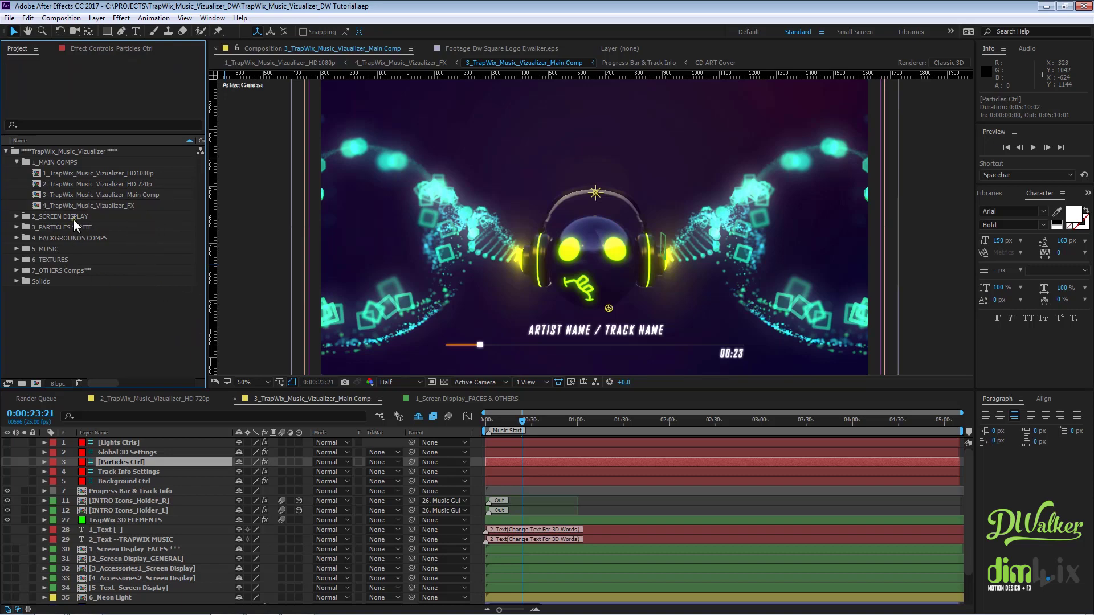
# Expand the 2_SCREEN DISPLAY folder and its 1_Screen Display Place Holder subfolder.
pyautogui.click(77, 217)
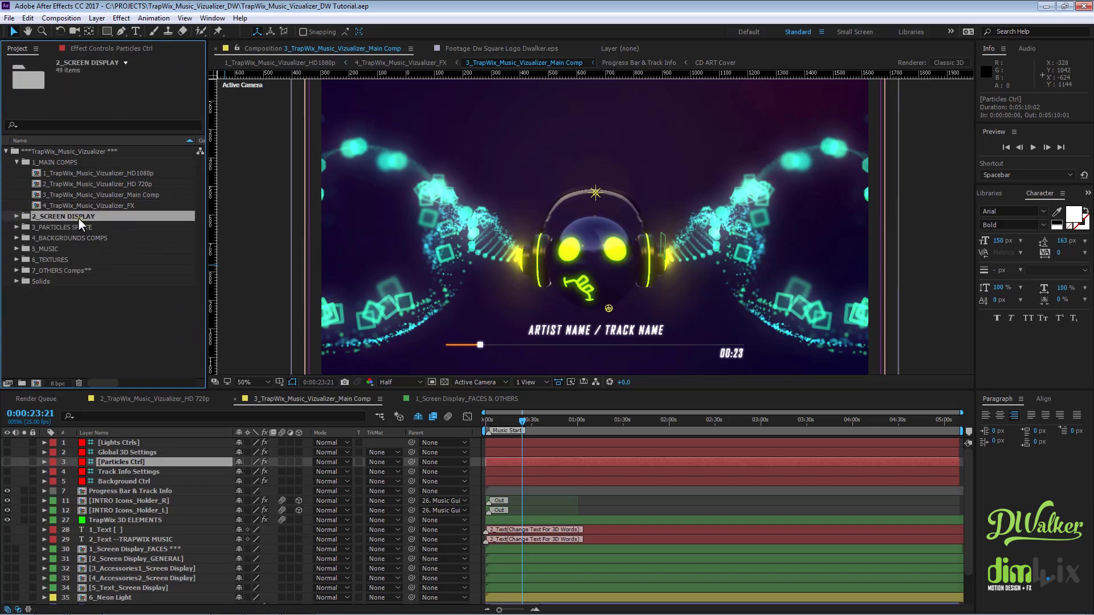
pyautogui.click(13, 217)
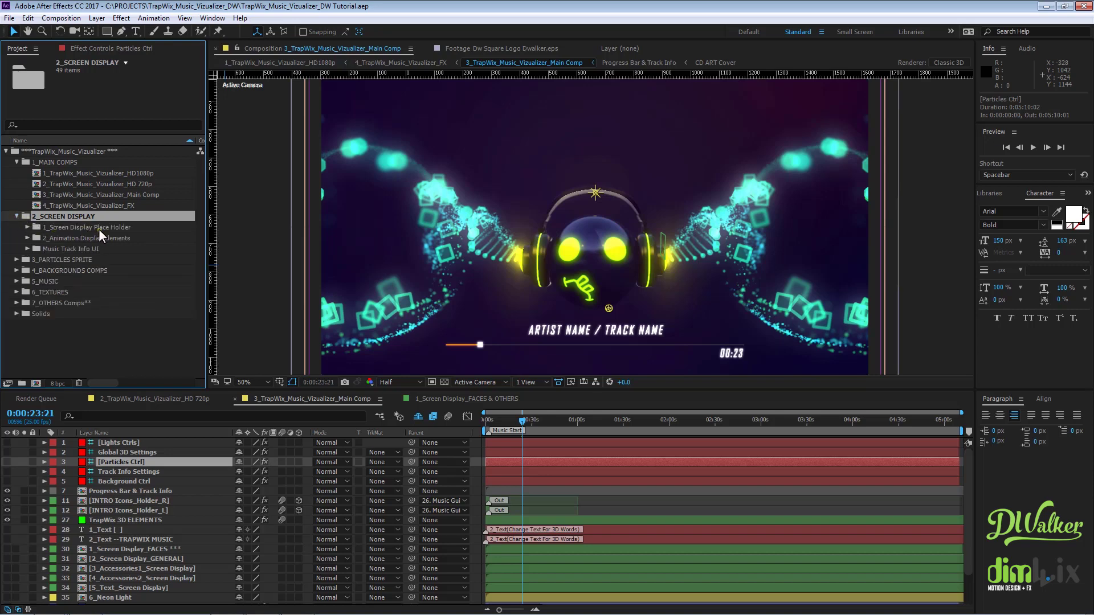
pyautogui.click(98, 227)
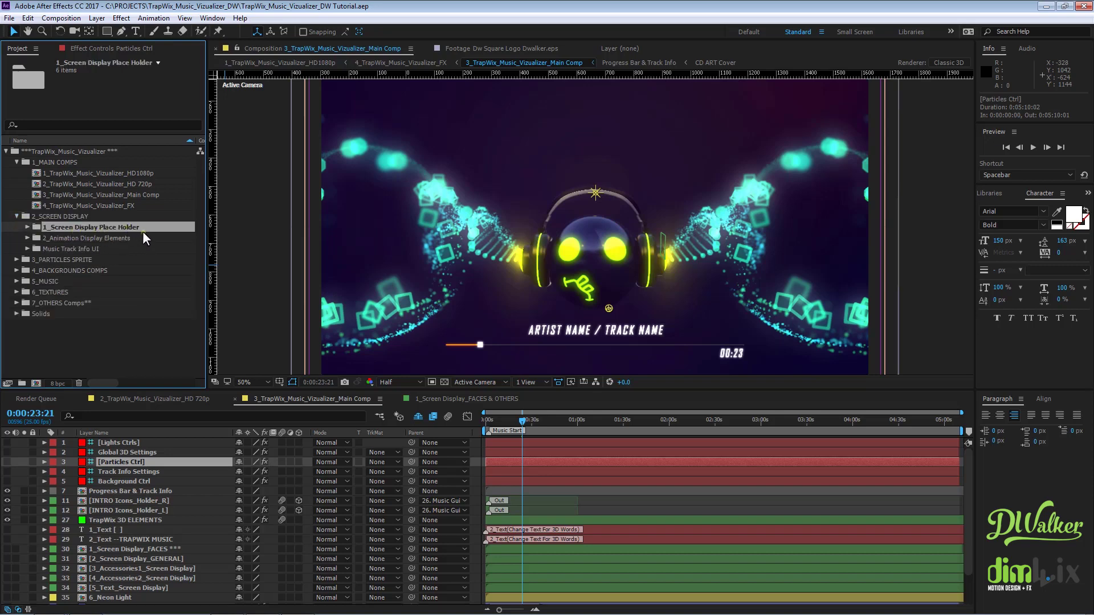
pyautogui.click(27, 226)
# Open the 1_Screen Display_FACES & OTHERS composition and preview the face animation at 0;00;42;16.
pyautogui.click(106, 237)
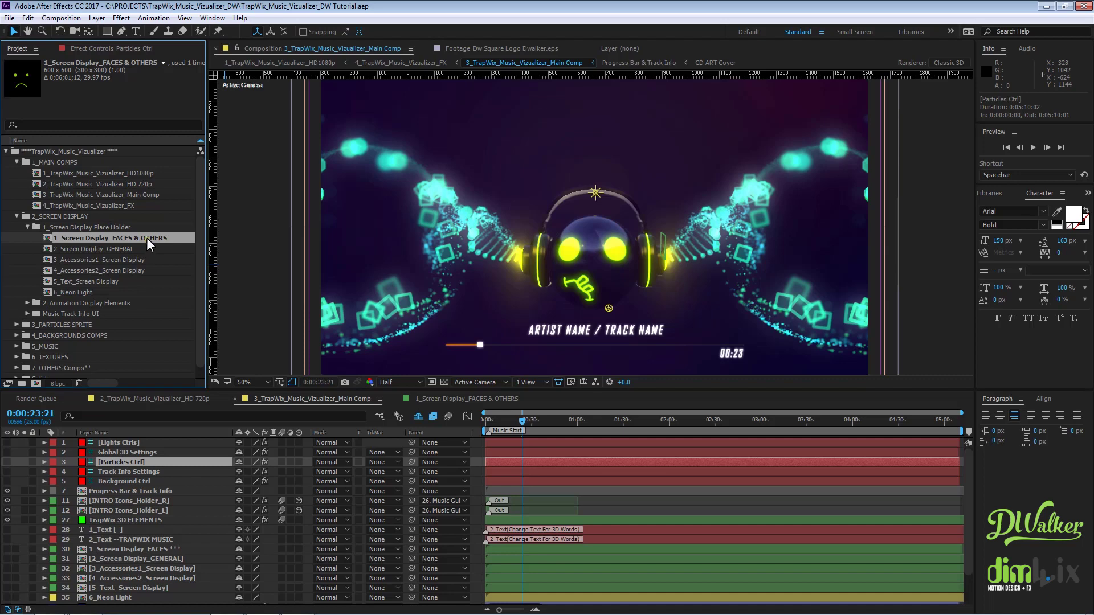
pyautogui.doubleClick(146, 238)
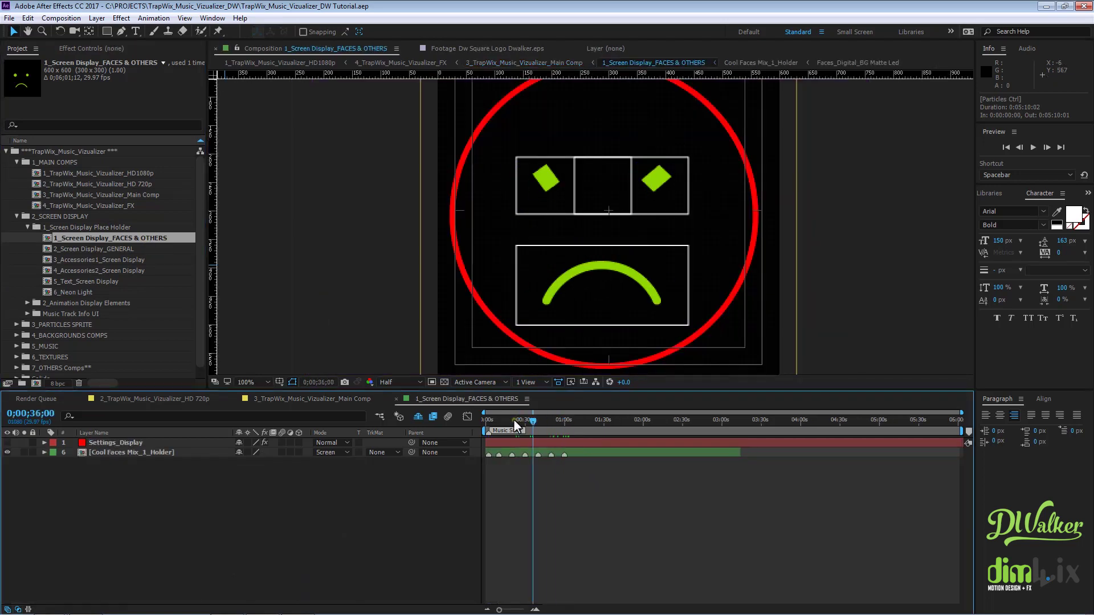
pyautogui.click(613, 422)
pyautogui.click(615, 453)
pyautogui.click(541, 421)
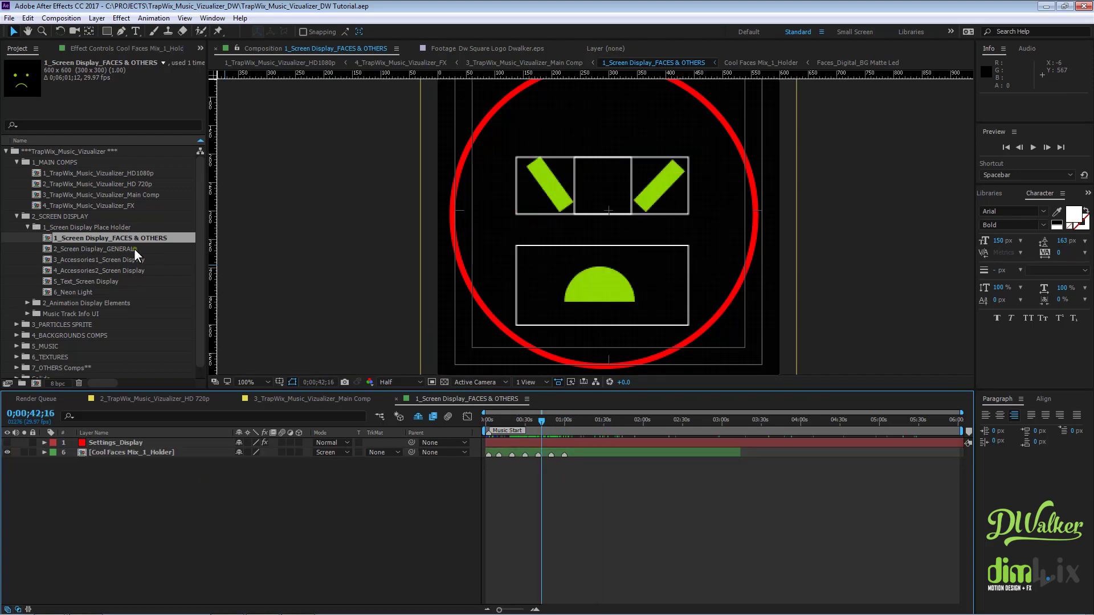
# Return to the 3_TrapWix_Music_Vizualizer_Main Comp timeline and inspect the FACES & OTHERS and GENERAL screen display compositions.
pyautogui.click(140, 249)
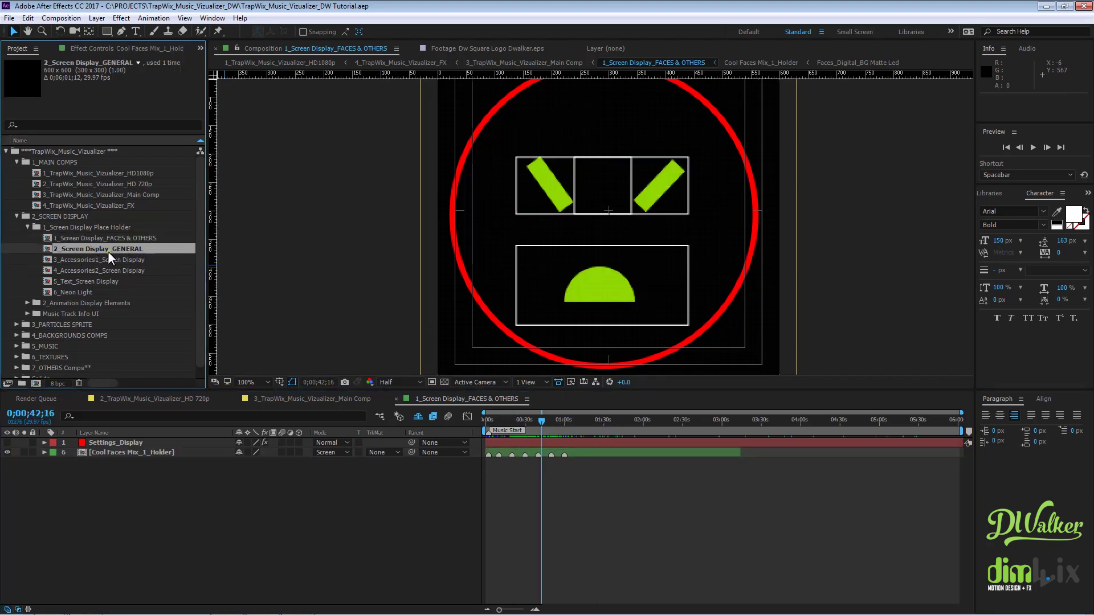
pyautogui.click(347, 398)
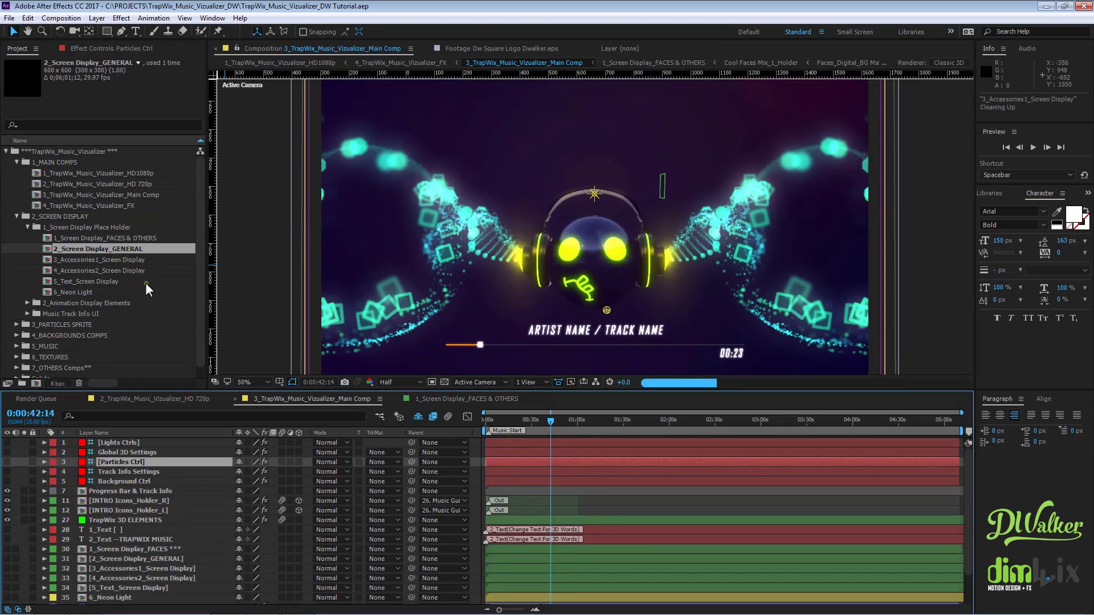
pyautogui.click(146, 238)
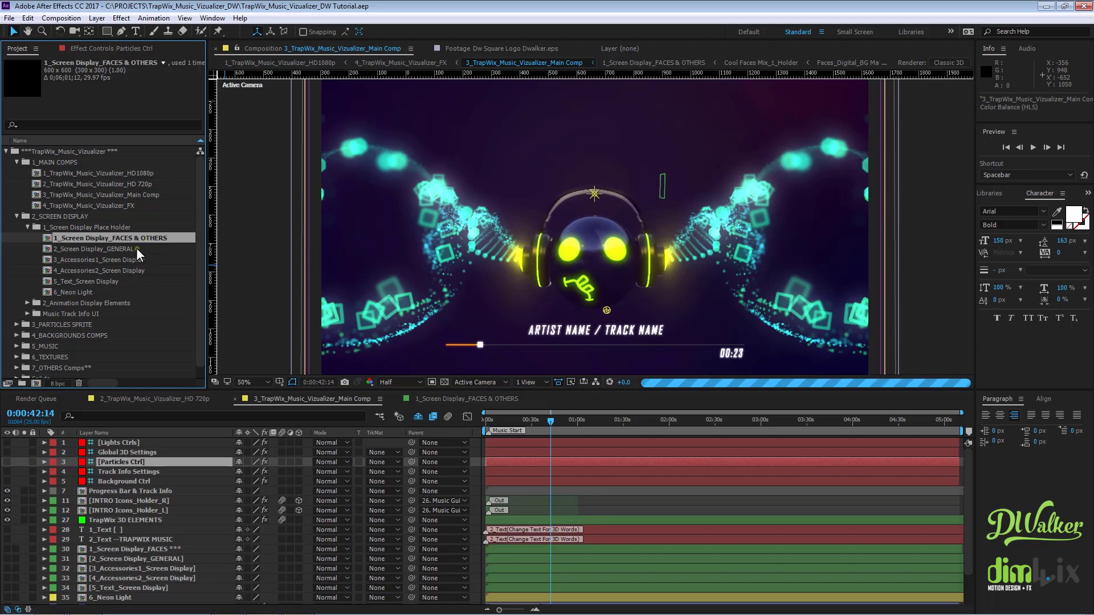
pyautogui.click(136, 249)
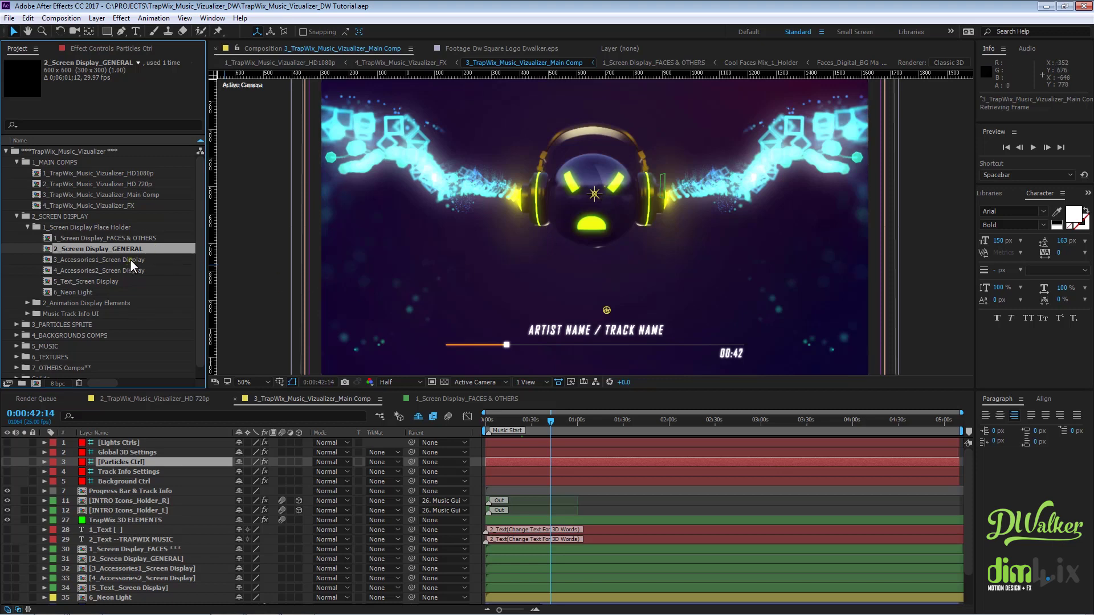
# Compare the 3_Accessories1_Screen Display and 4_Accessories2_Screen Display compositions in the place holder folder.
pyautogui.click(130, 259)
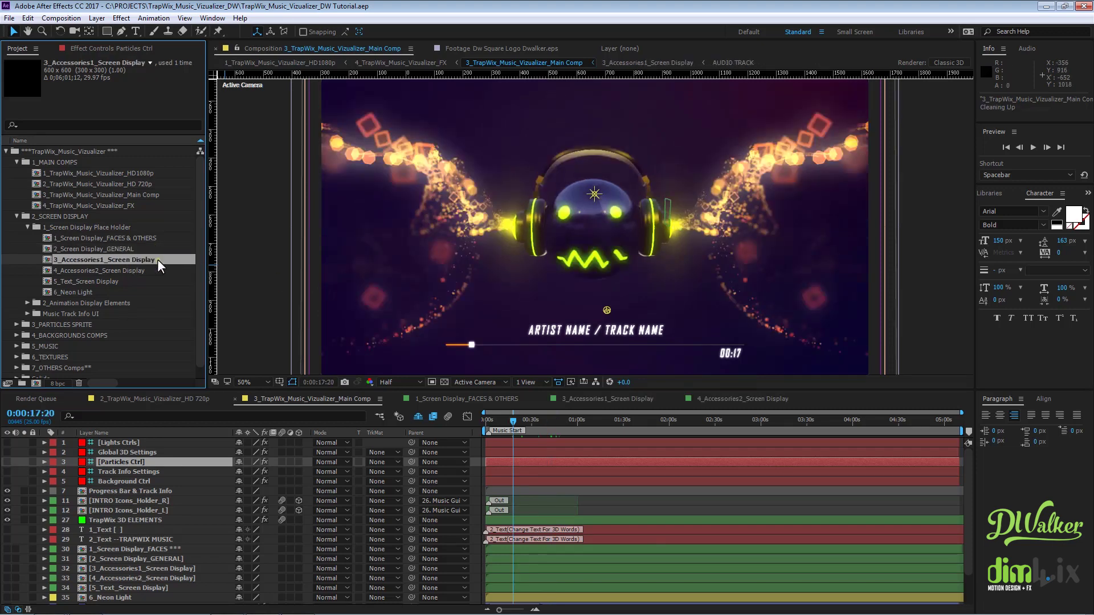
pyautogui.click(151, 271)
pyautogui.click(156, 261)
pyautogui.click(158, 270)
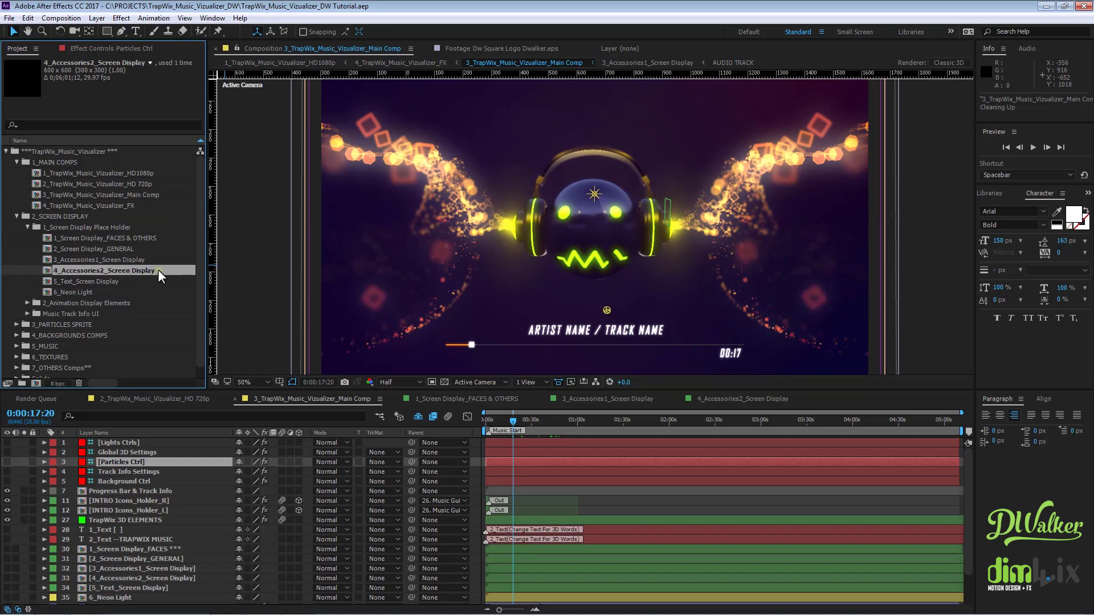
pyautogui.click(160, 261)
pyautogui.click(162, 271)
pyautogui.click(151, 263)
pyautogui.click(153, 269)
pyautogui.click(155, 261)
pyautogui.click(153, 269)
pyautogui.click(155, 260)
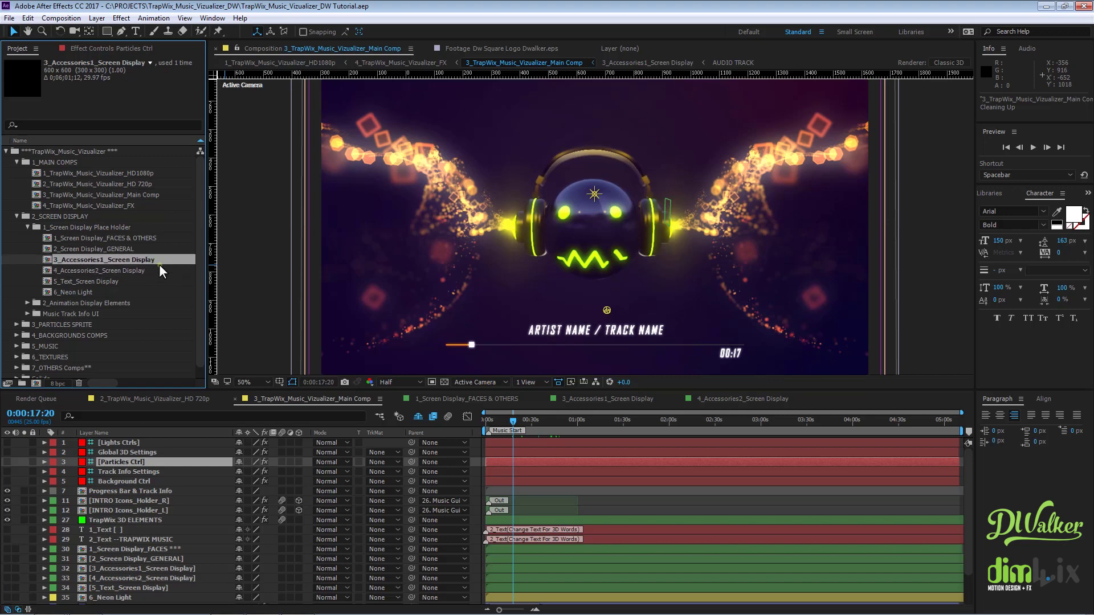
pyautogui.click(156, 269)
pyautogui.click(158, 258)
pyautogui.click(155, 269)
pyautogui.click(155, 258)
pyautogui.click(114, 271)
# Inspect the 5_Text_Screen Display and 6_Neon Light compositions in the place holder folder.
pyautogui.click(106, 282)
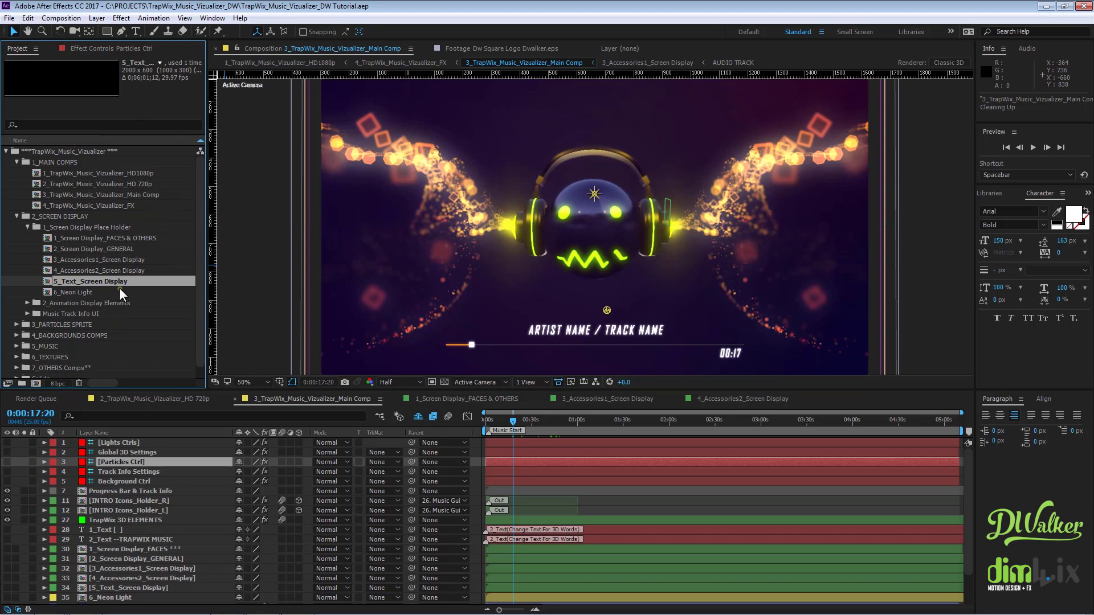
pyautogui.scroll(-1, 119, 287)
pyautogui.click(93, 282)
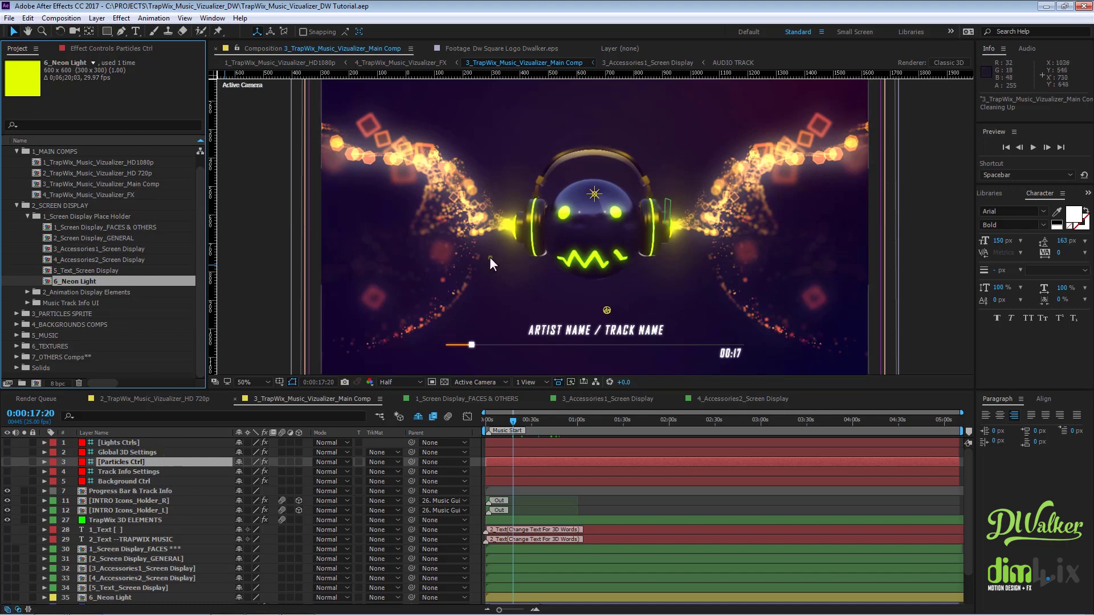
# Expand the 2_Animation Display Elements folder and inspect its Happy Faces Mix1_ANIM folder alongside the 1_Screen Display_FACES & OTHERS composition.
pyautogui.click(92, 292)
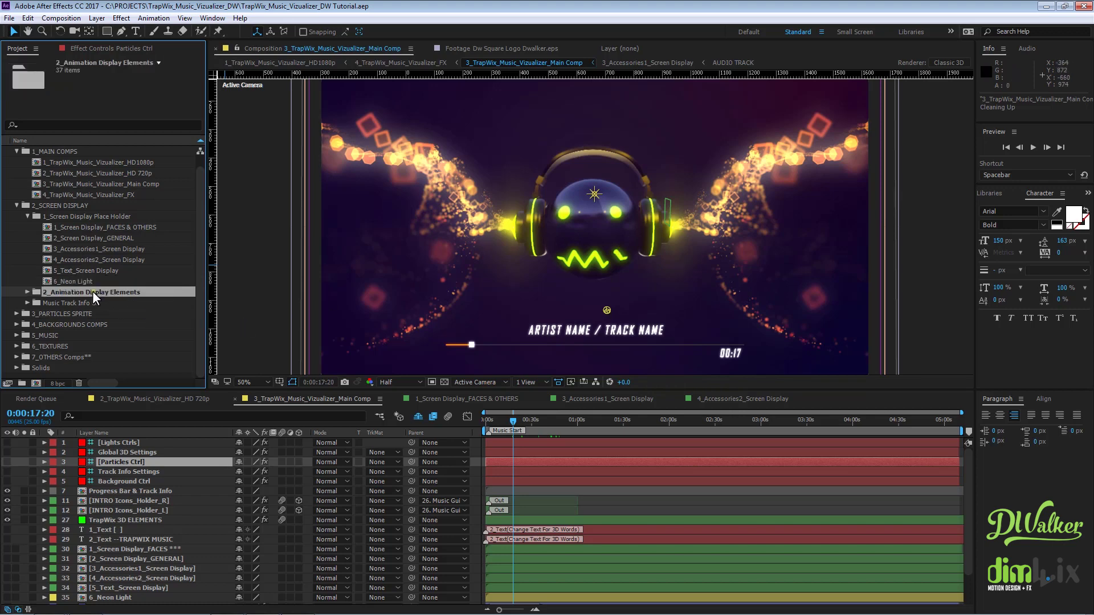
pyautogui.click(27, 292)
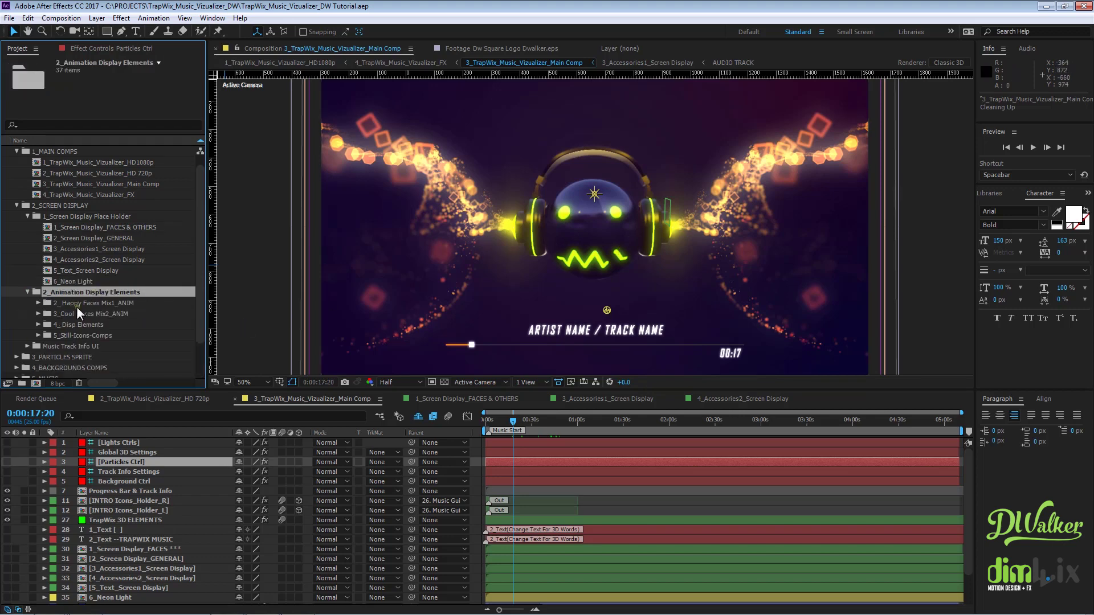
pyautogui.scroll(-2, 77, 306)
pyautogui.click(76, 260)
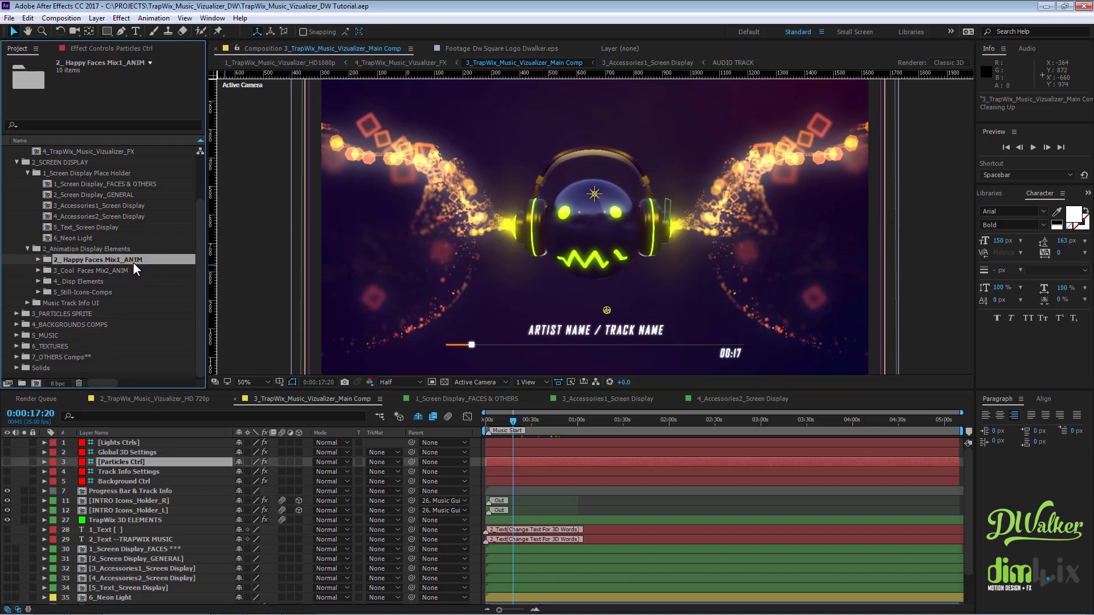
pyautogui.click(125, 183)
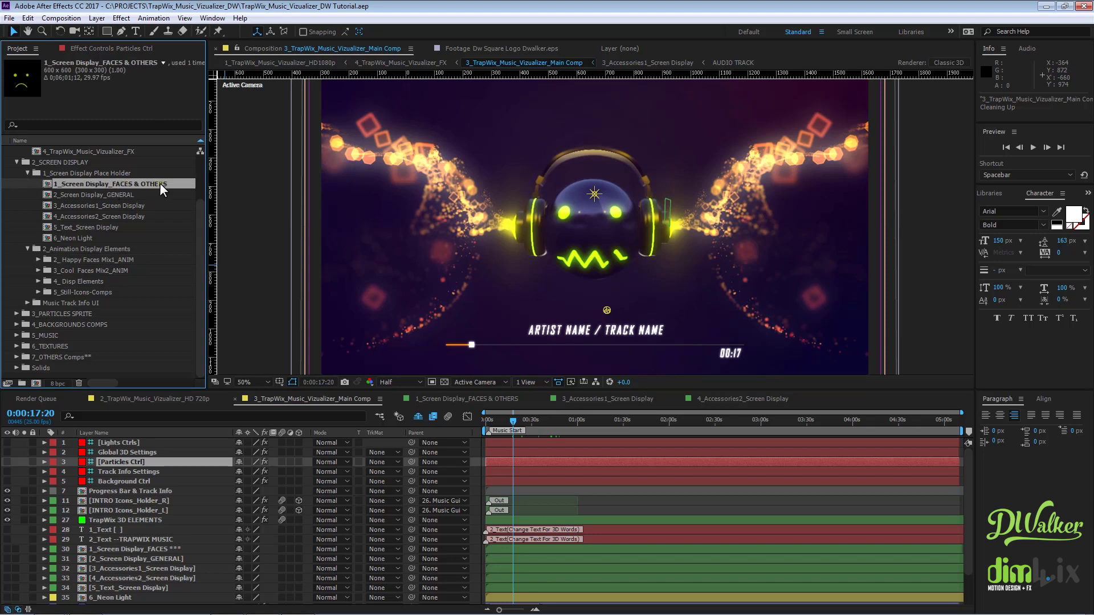
pyautogui.click(80, 249)
pyautogui.click(80, 260)
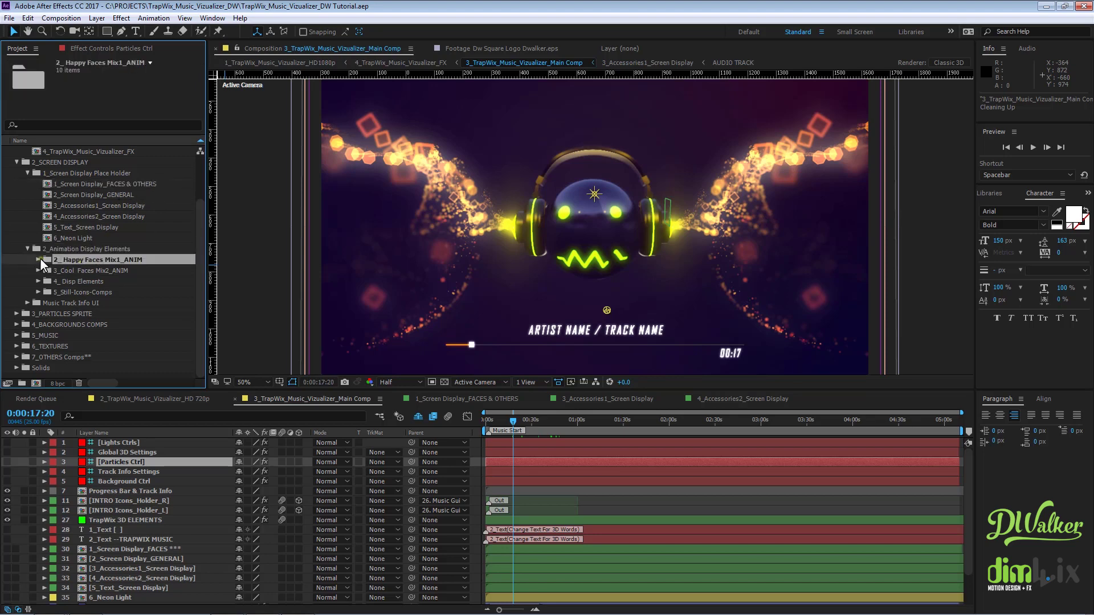
# Expand the 2_Happy Faces Mix1_ANIM and 3_Cool Faces Mix2_ANIM folders to view their face compositions.
pyautogui.click(38, 260)
pyautogui.scroll(-3, 138, 274)
pyautogui.click(78, 207)
pyautogui.click(82, 269)
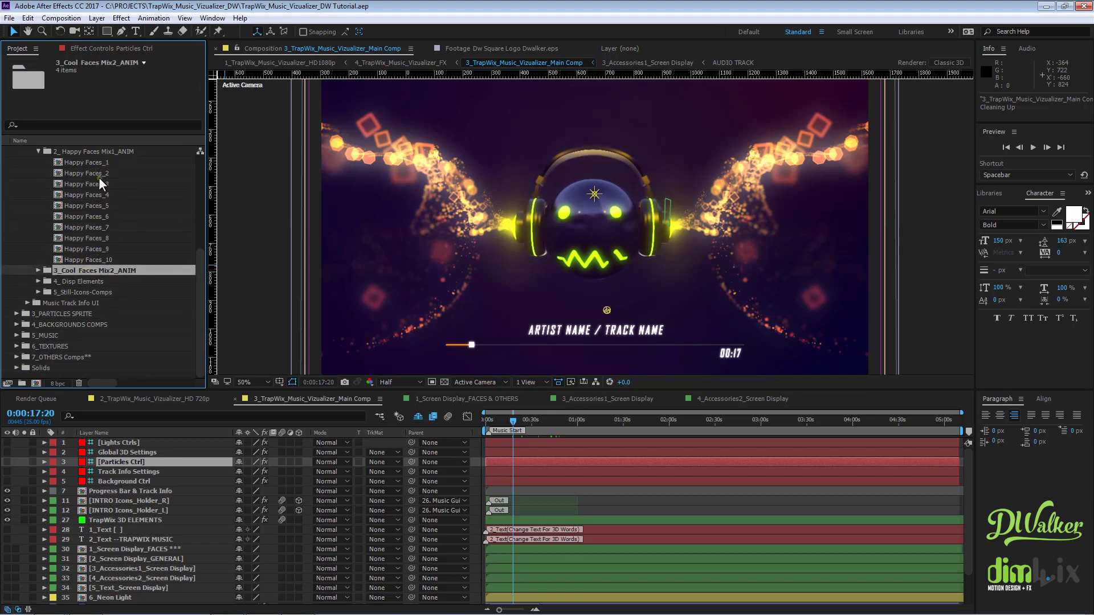
pyautogui.click(38, 270)
pyautogui.scroll(-3, 50, 268)
# Expand the 4_Disp Elements folder, inspect its two subfolders, and expand Accesories Display.
pyautogui.doubleClick(80, 275)
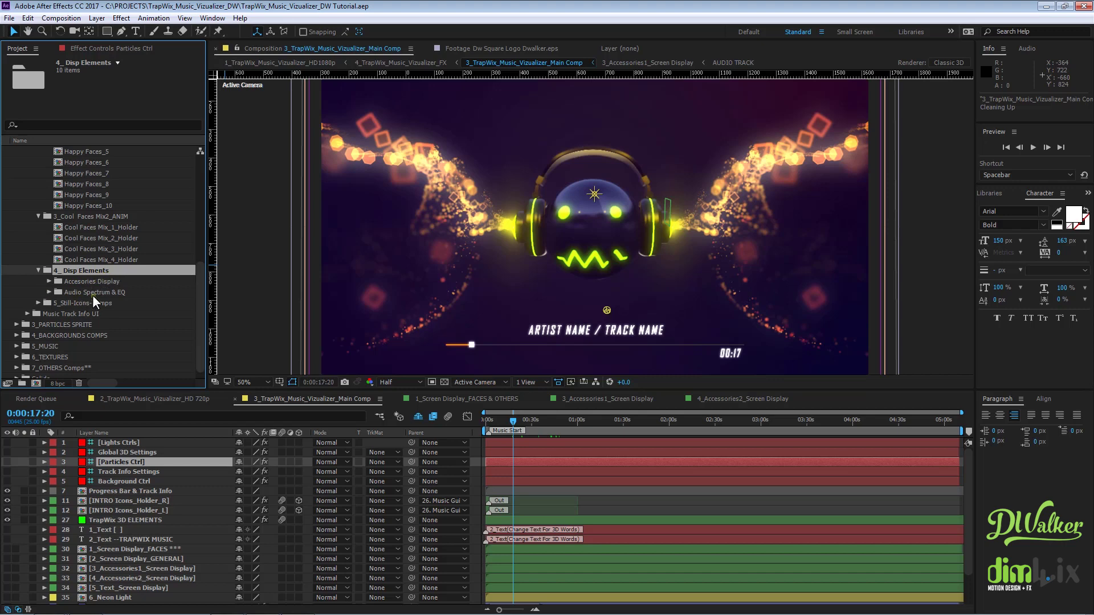
pyautogui.click(103, 281)
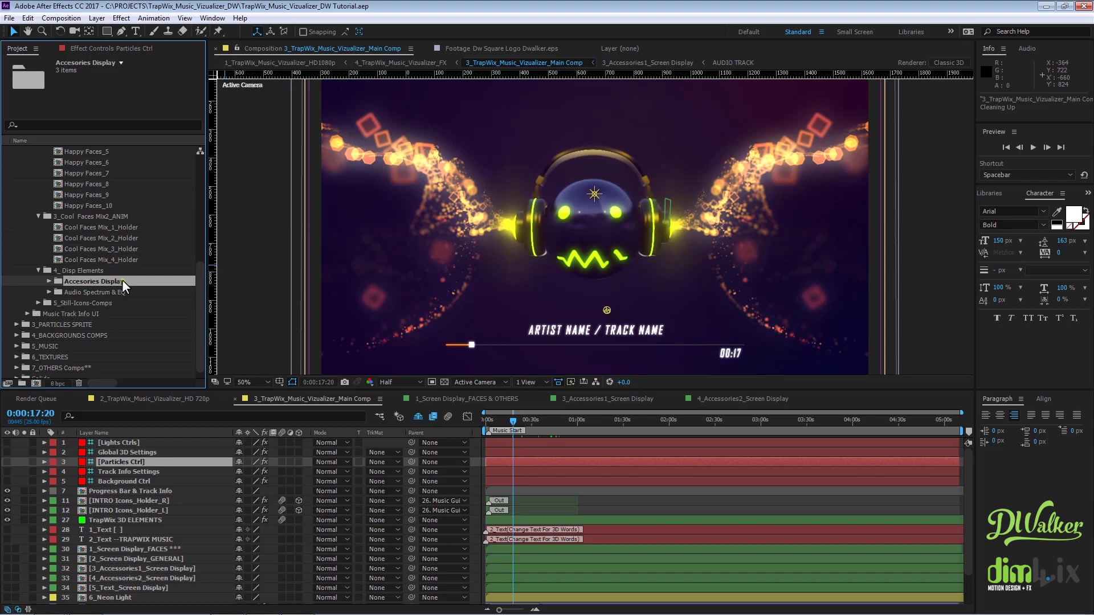
pyautogui.click(87, 292)
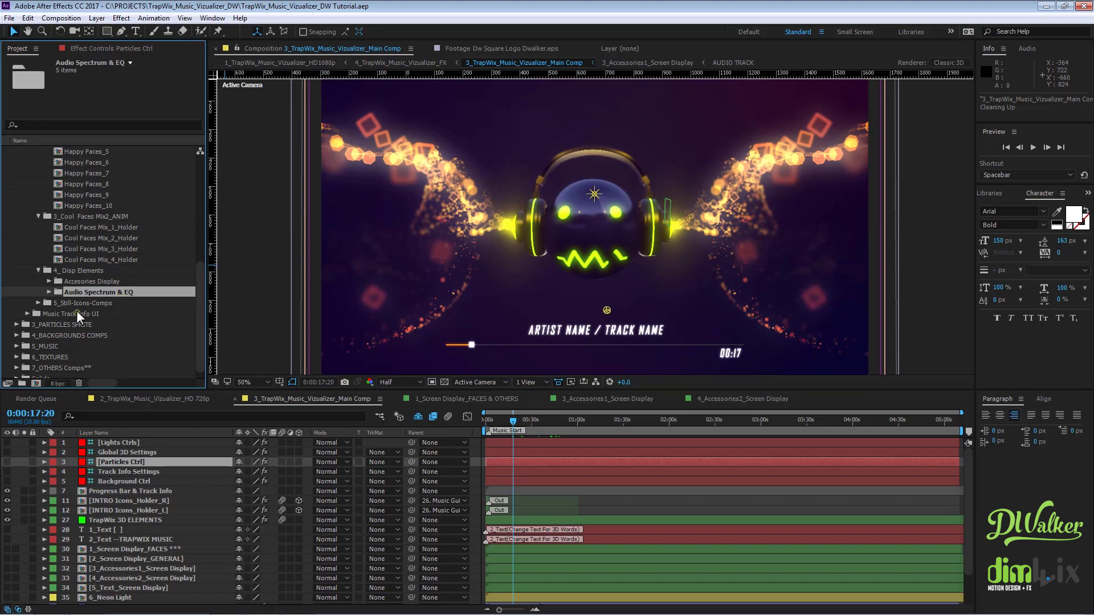
pyautogui.click(77, 281)
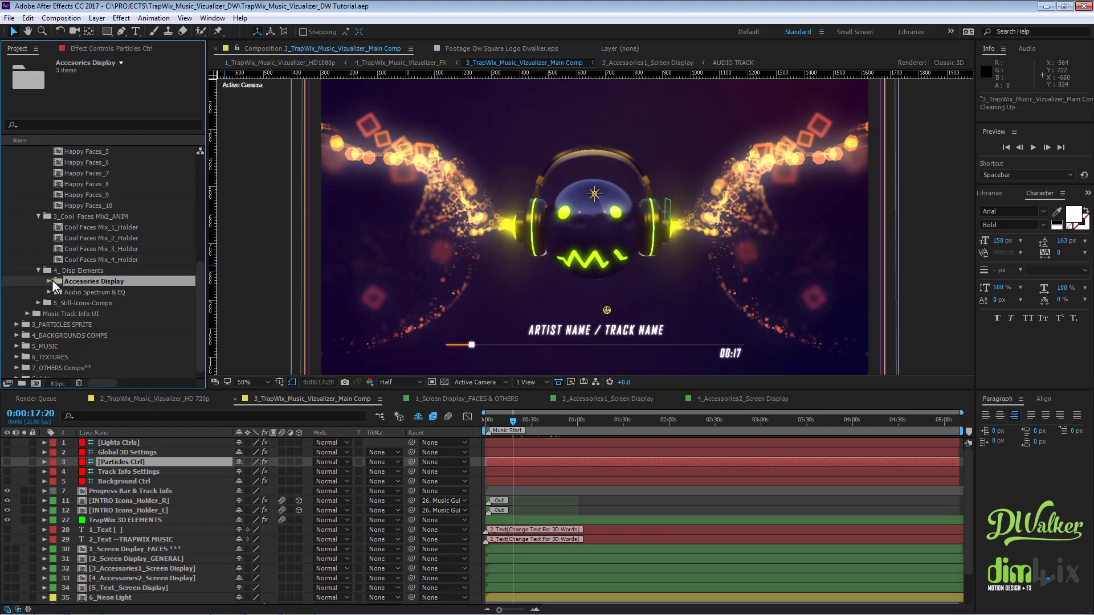
pyautogui.click(50, 281)
# Open the 3_Shades Reflect Anim and 4_Particles Display 1 compositions from the Accesories Display folder.
pyautogui.click(104, 292)
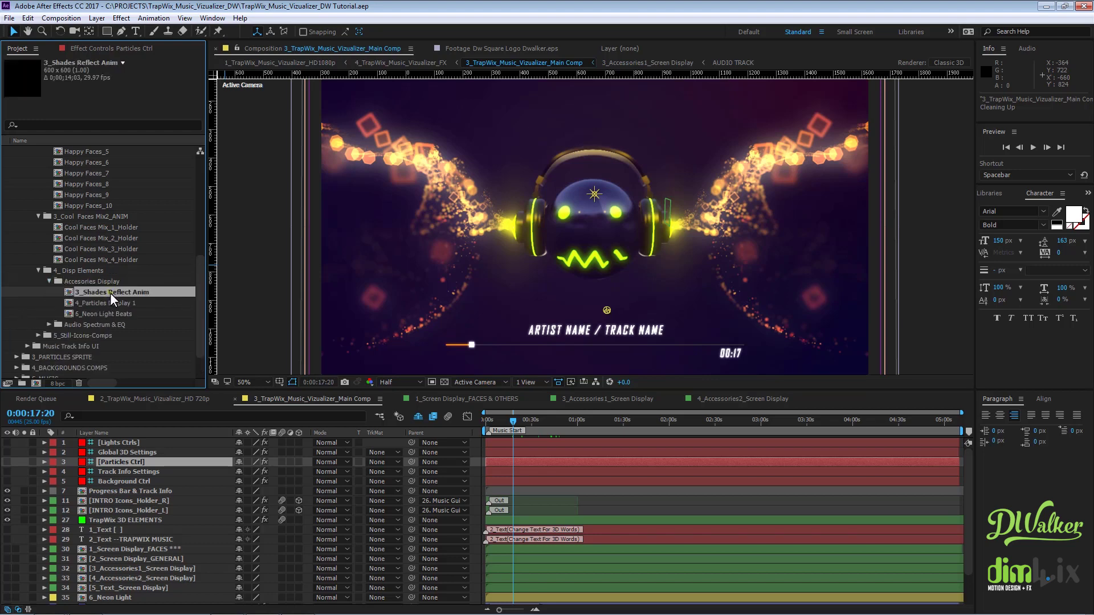
pyautogui.doubleClick(111, 293)
pyautogui.moveTo(516, 424); pyautogui.dragTo(128, 305)
pyautogui.click(125, 305)
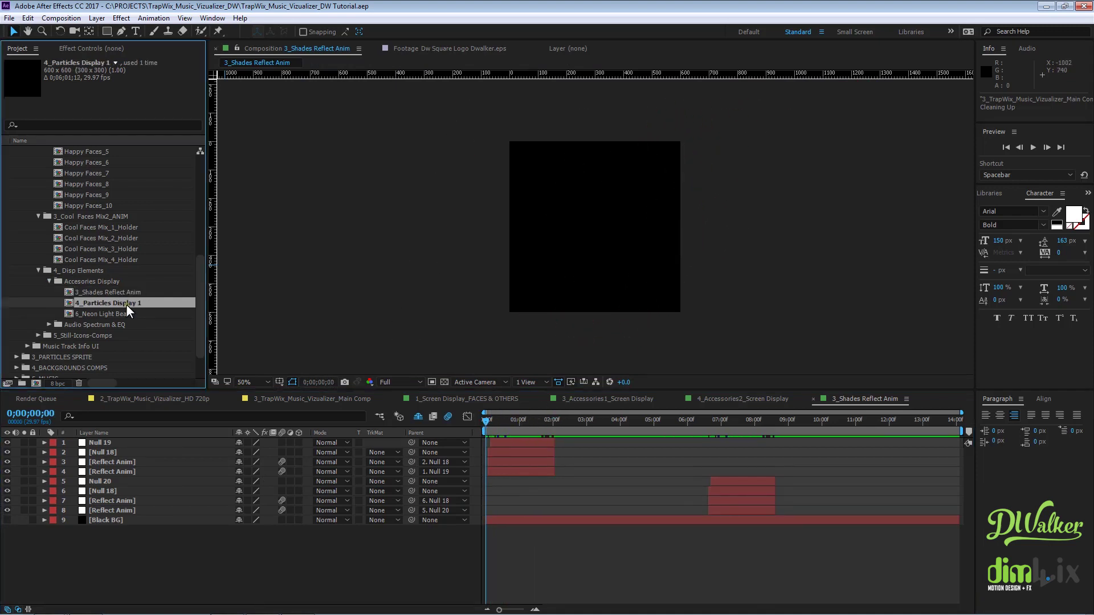
pyautogui.doubleClick(106, 304)
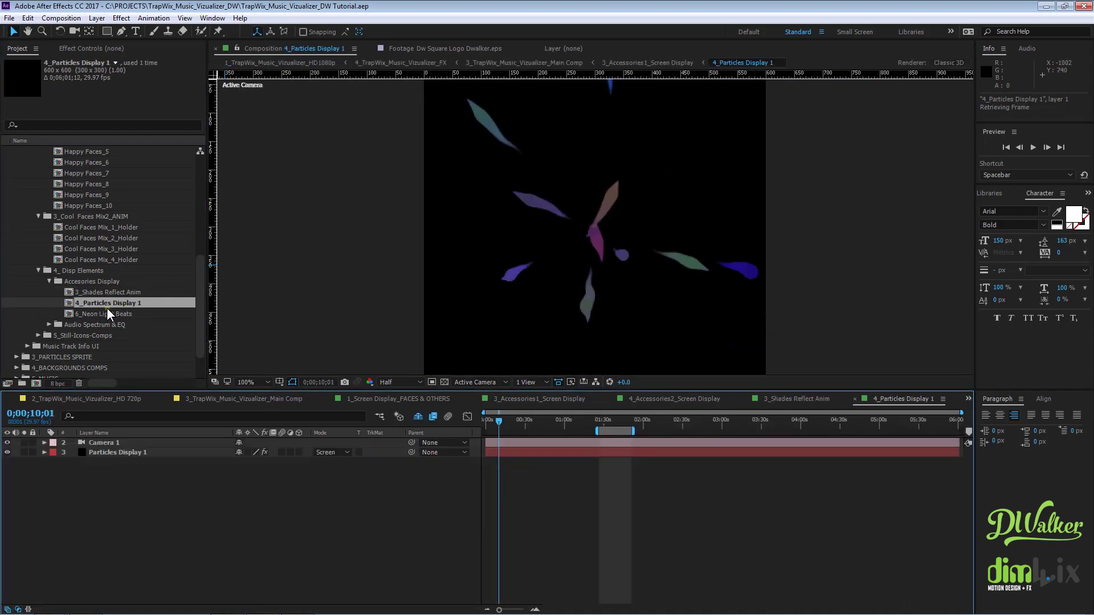
# Scrub through the 4_Particles Display 1 animation, and open 6_Neon Light Beats and scrub through its colour changes.
pyautogui.moveTo(548, 425); pyautogui.dragTo(670, 422)
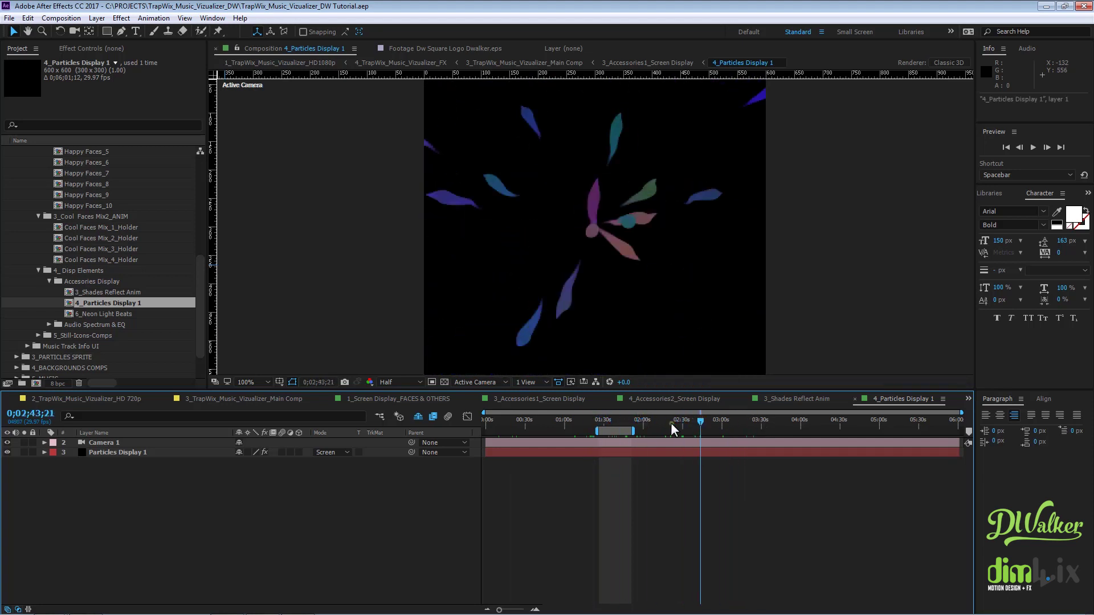
pyautogui.click(128, 314)
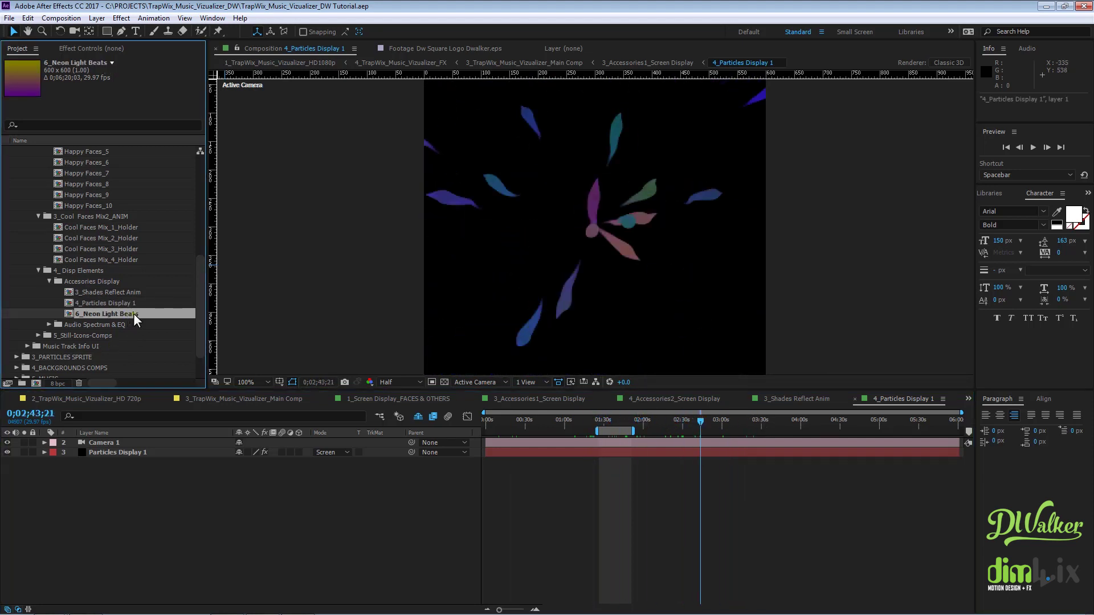
pyautogui.doubleClick(133, 313)
pyautogui.moveTo(532, 420); pyautogui.dragTo(672, 419)
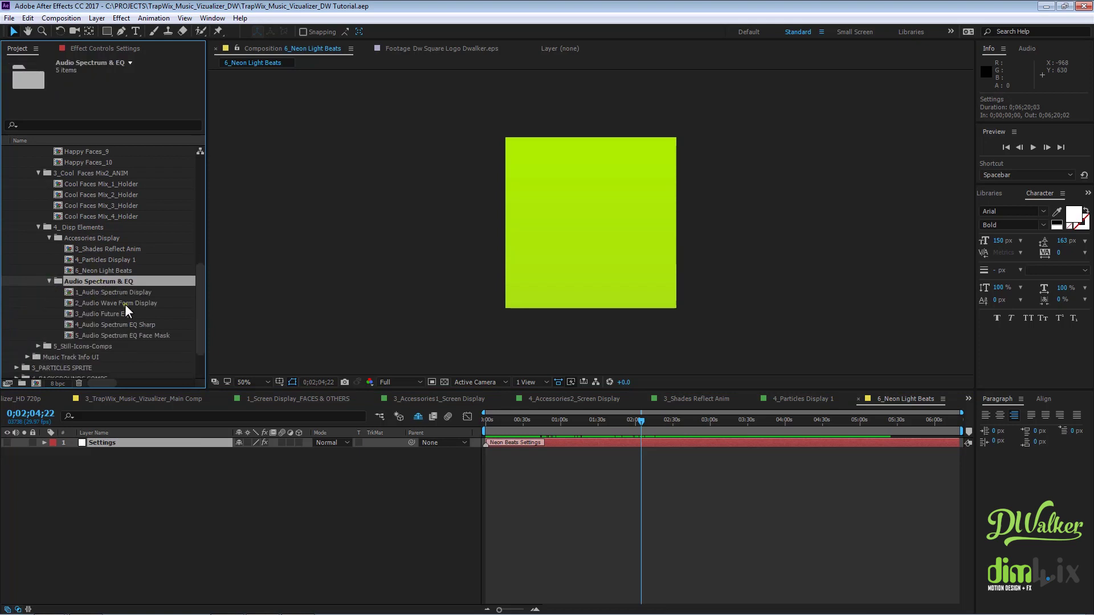
# Open the 1_Audio Spectrum Display composition from the Audio Spectrum & EQ folder.
pyautogui.scroll(-3, 125, 303)
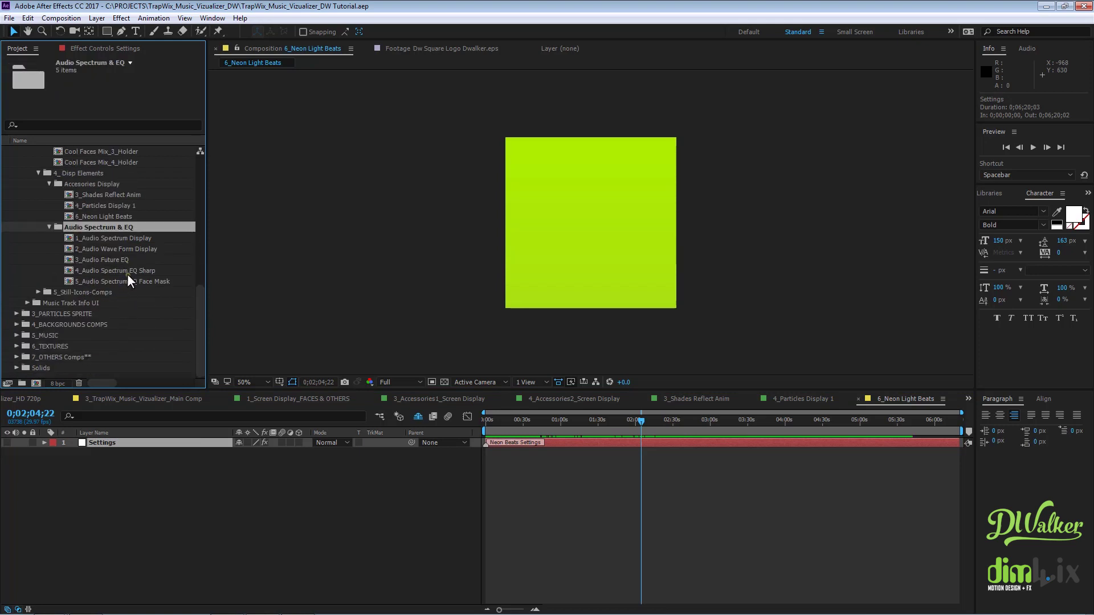
pyautogui.click(122, 241)
pyautogui.doubleClick(122, 239)
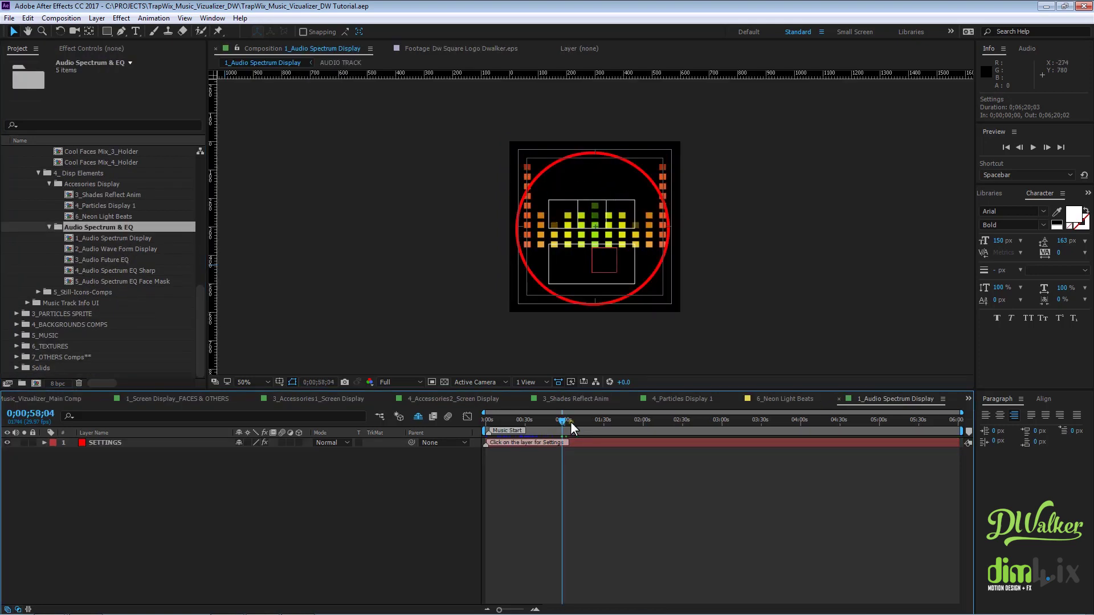
# Open 2_Audio Wave Form Display, preview it at 0;01;02;29, and show the effect controls of its SETTINGS layer.
pyautogui.click(132, 251)
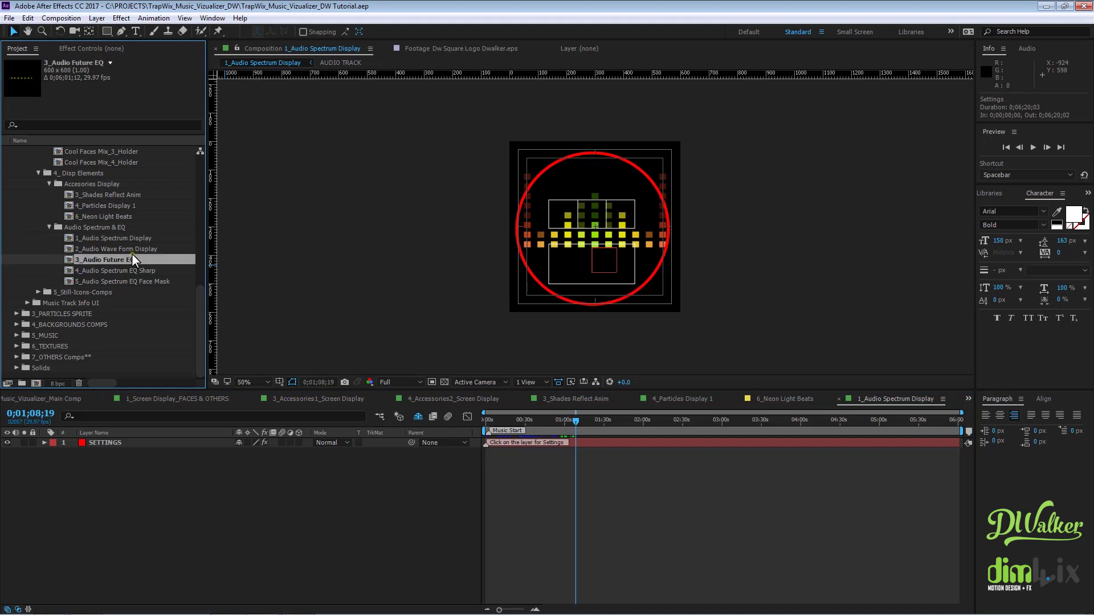
pyautogui.doubleClick(131, 248)
pyautogui.click(568, 420)
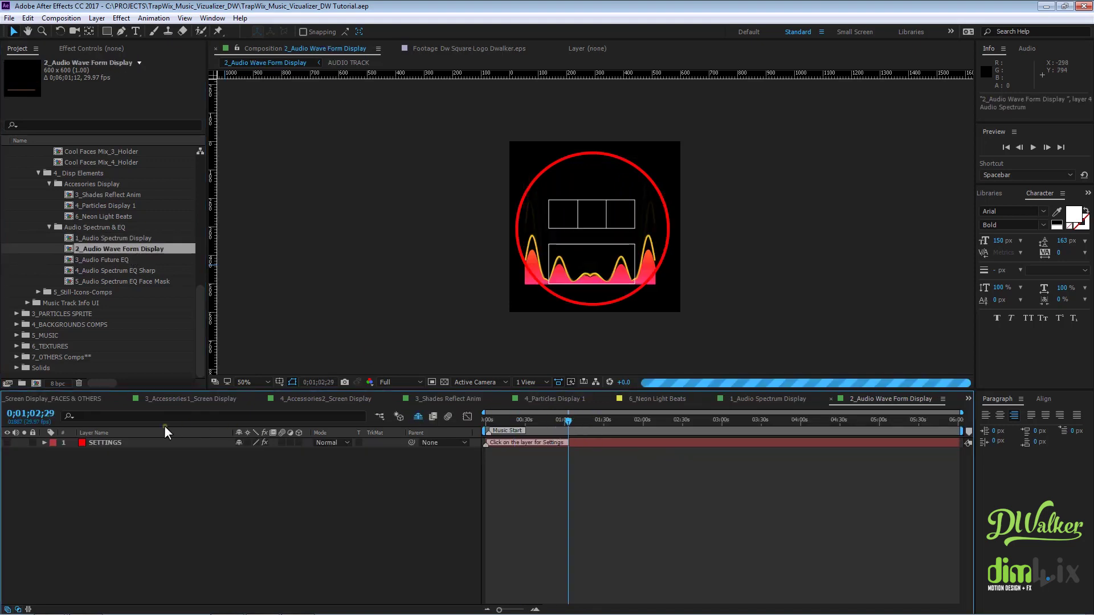
pyautogui.click(142, 443)
pyautogui.click(102, 49)
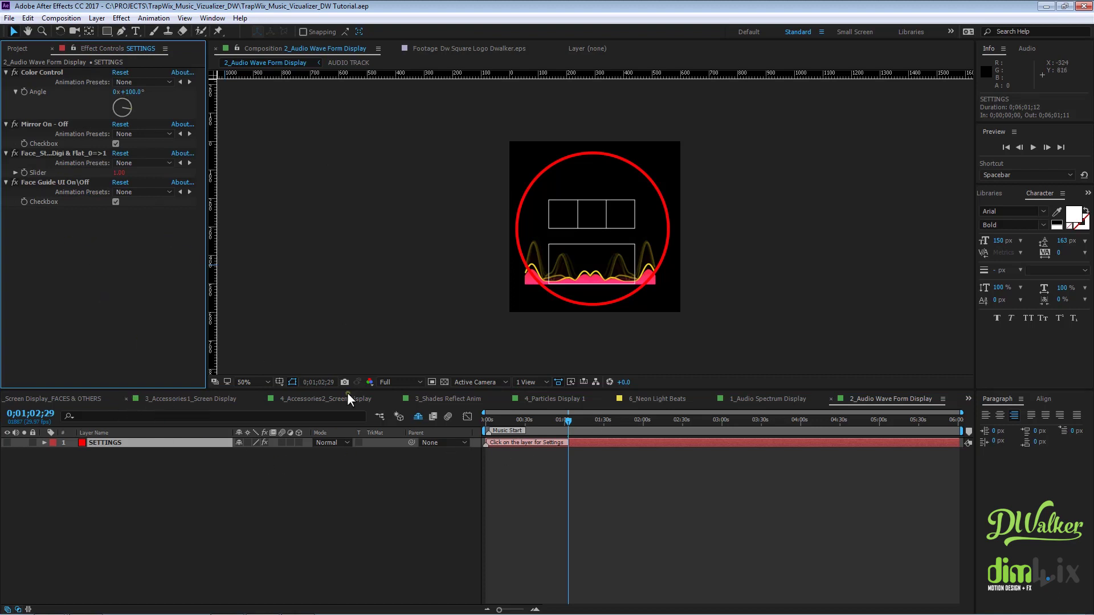
# Open the 1_Icons_Holder composition from the 5_Still-Icons-Comps folder and preview it at 0;01;46;01.
pyautogui.click(156, 399)
pyautogui.click(102, 239)
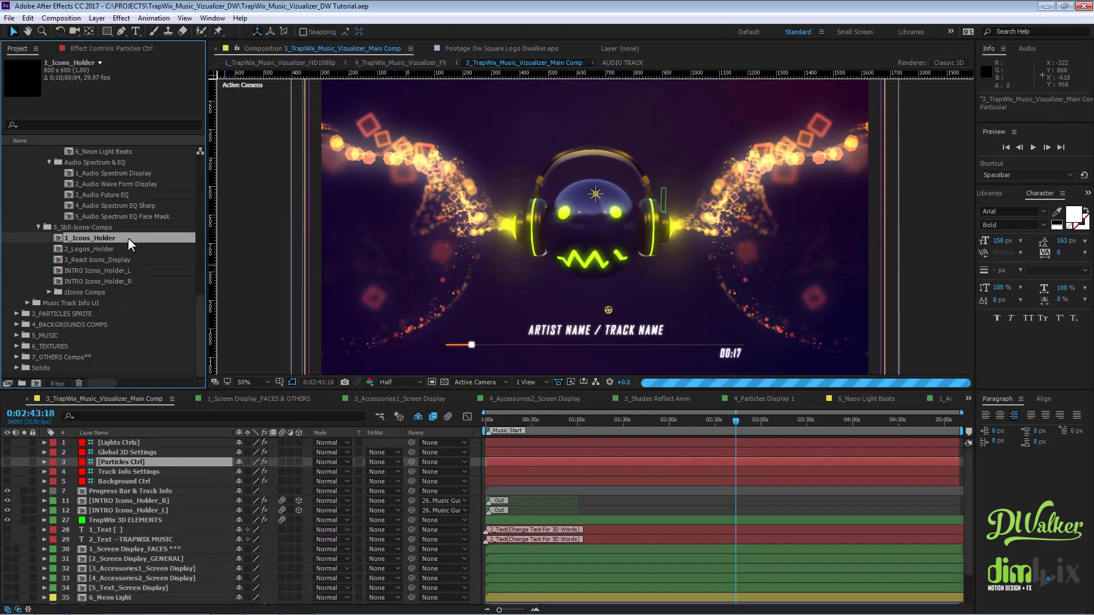
pyautogui.doubleClick(98, 238)
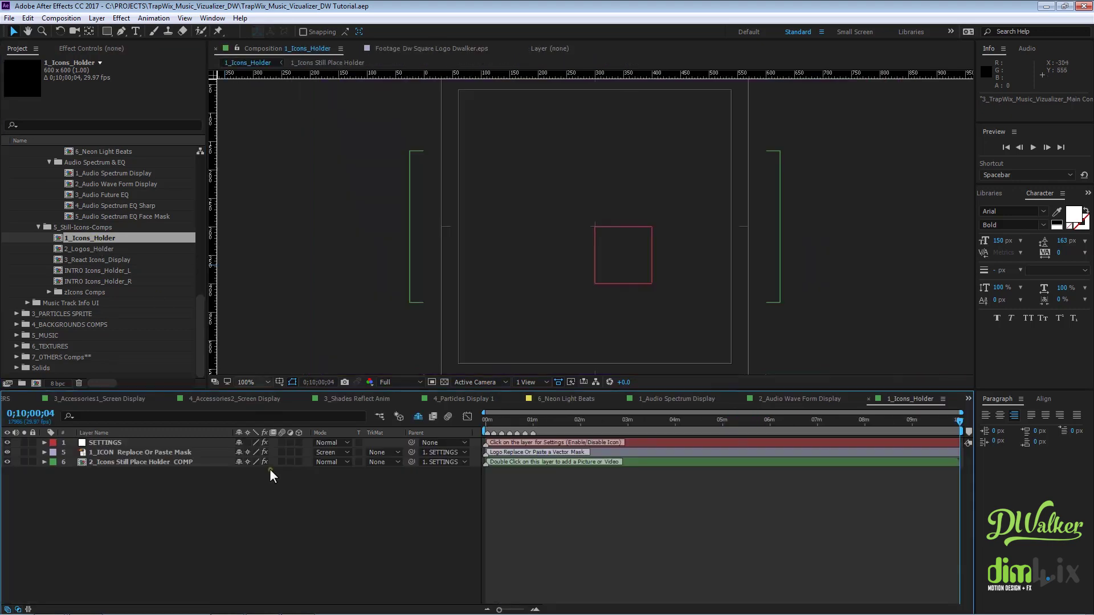
pyautogui.click(569, 421)
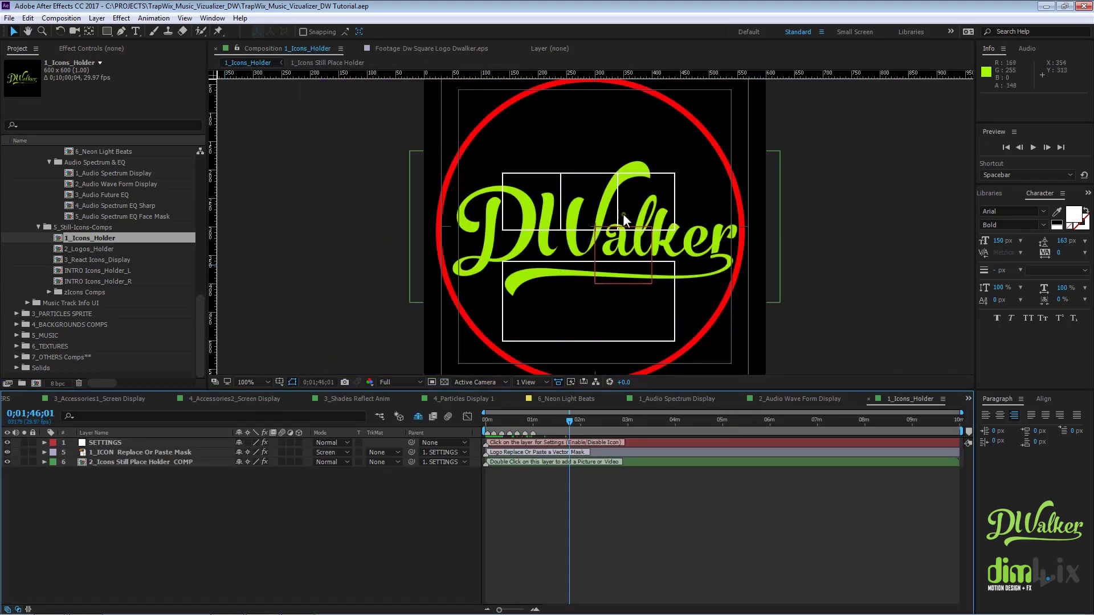
# Inspect the 1_ICON Replace Or Paste Mask layer and open the 2_Icons Still Place Holder COMP layer's composition.
pyautogui.click(130, 454)
pyautogui.click(135, 463)
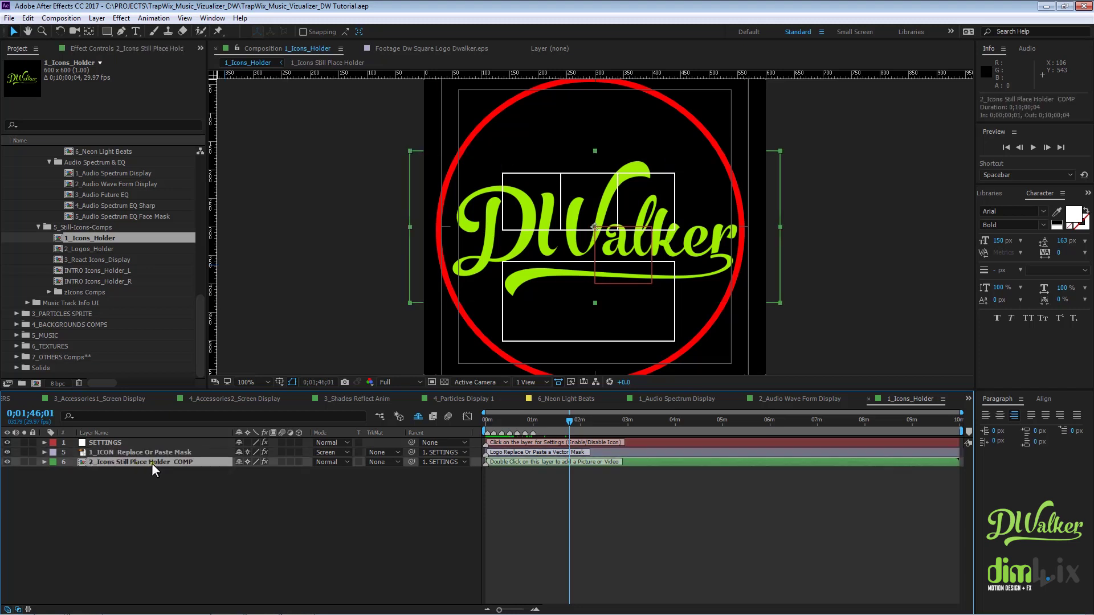
pyautogui.click(154, 453)
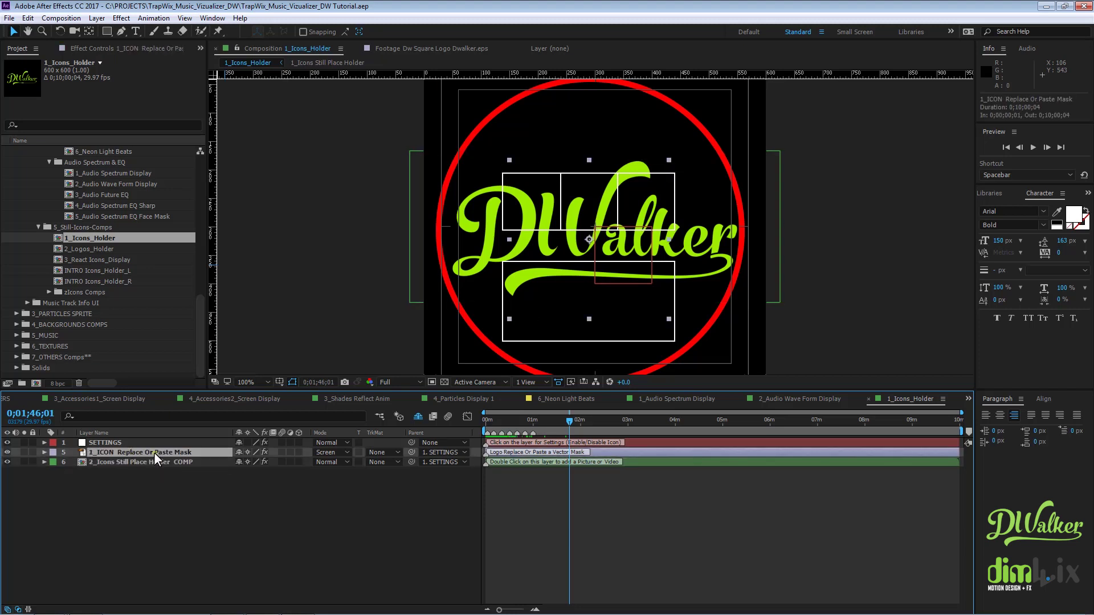
pyautogui.click(167, 465)
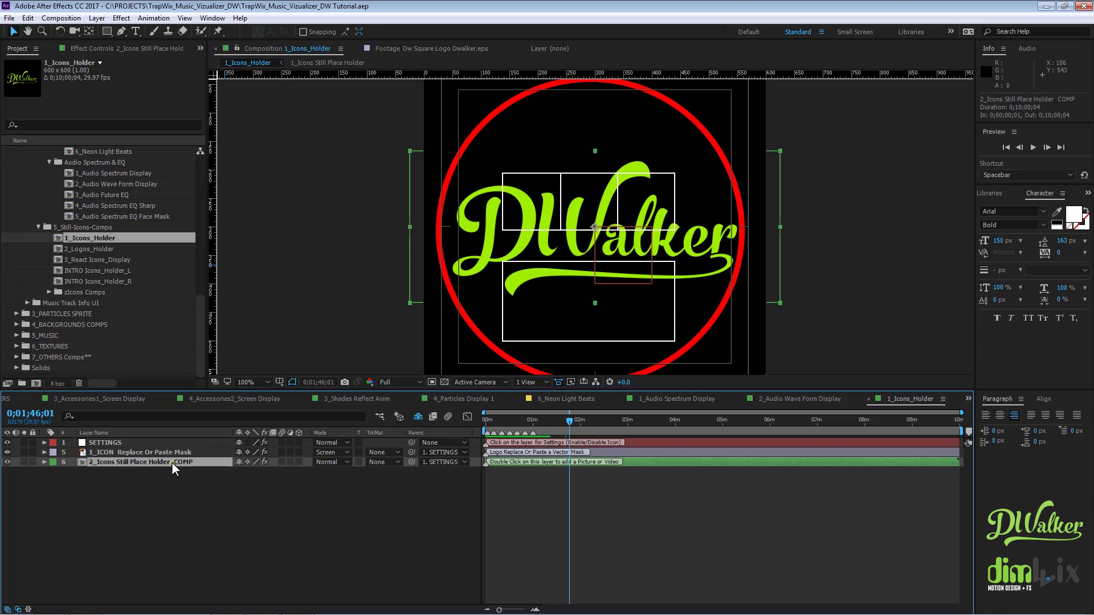
pyautogui.doubleClick(172, 462)
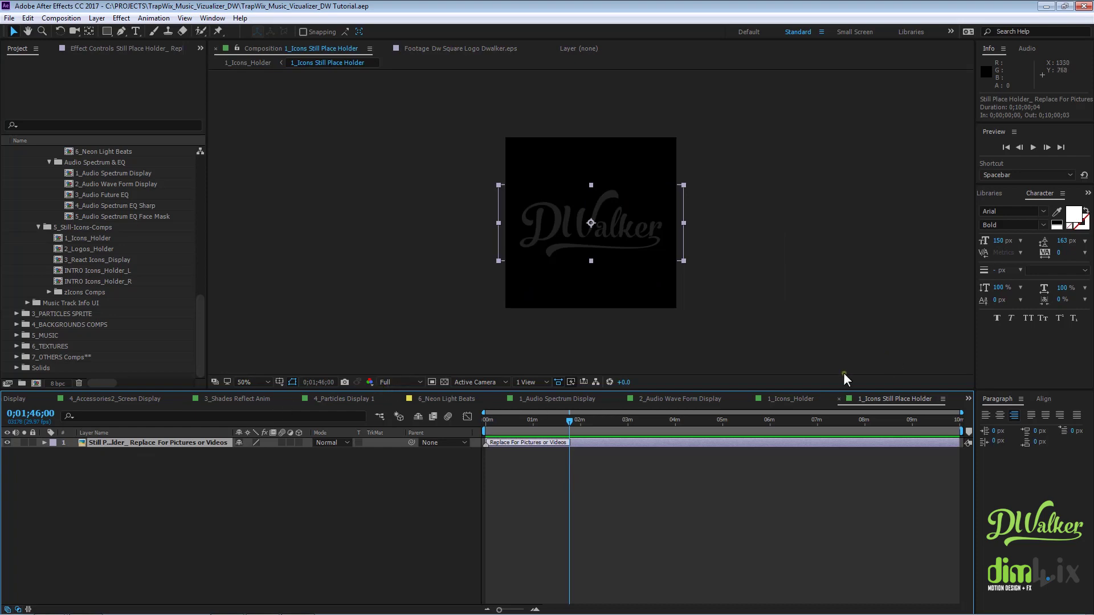
# Return to the 3_TrapWix_Music_Vizualizer_Main Comp timeline and select the 2_Logos_Holder composition in the project.
pyautogui.click(968, 399)
pyautogui.click(878, 428)
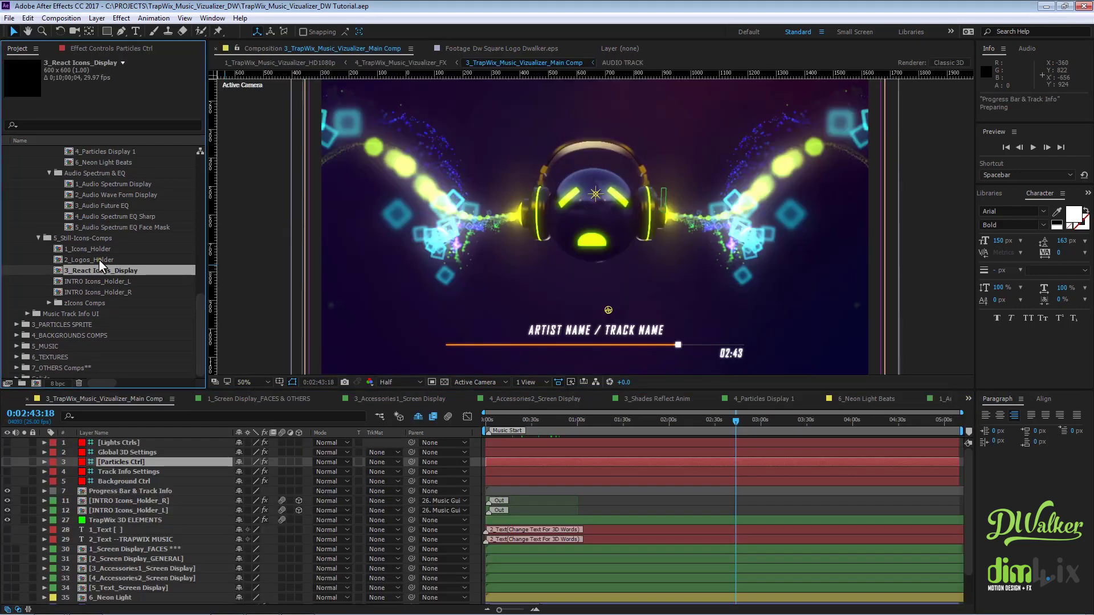
pyautogui.click(98, 259)
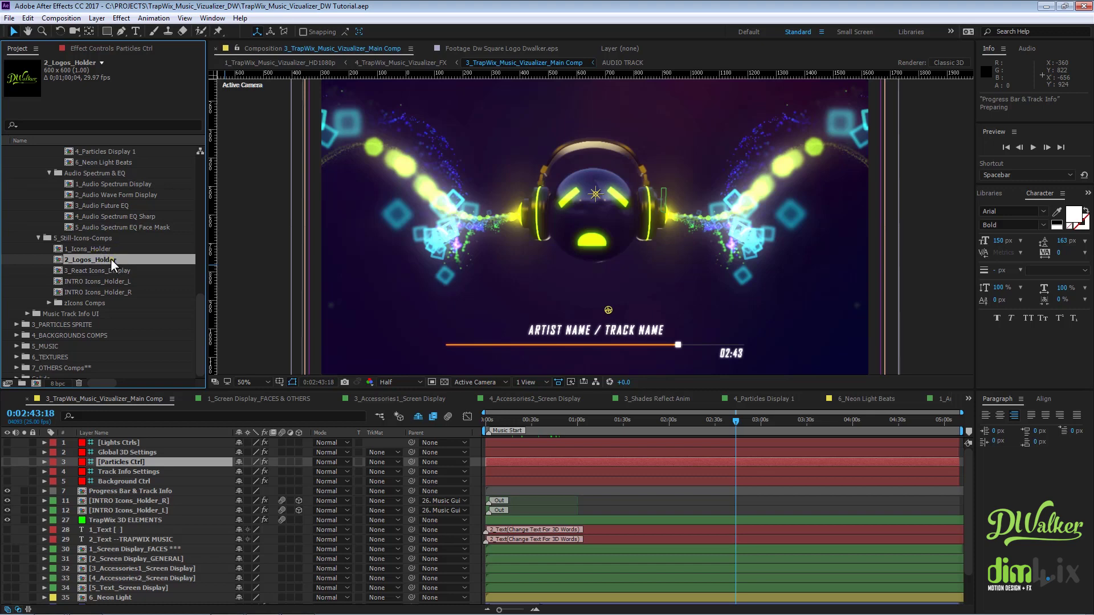
# Open 3_React Icons_Display, scrub its animation, and inspect its Logo Replace Or Paste Mask and React Still_Video_ Icons_Holder layers.
pyautogui.click(83, 271)
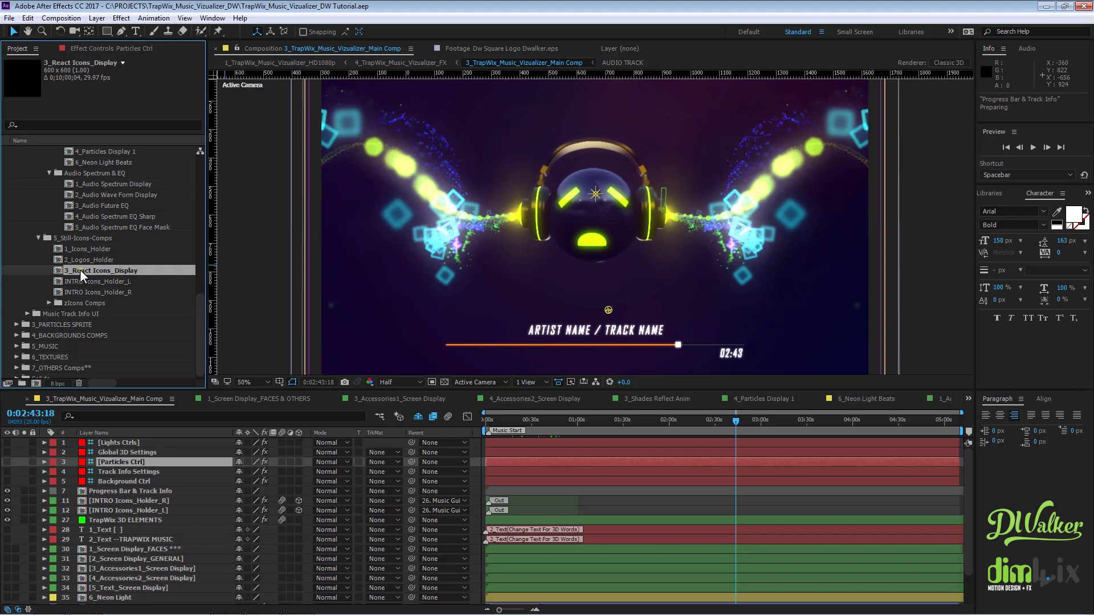
pyautogui.doubleClick(129, 272)
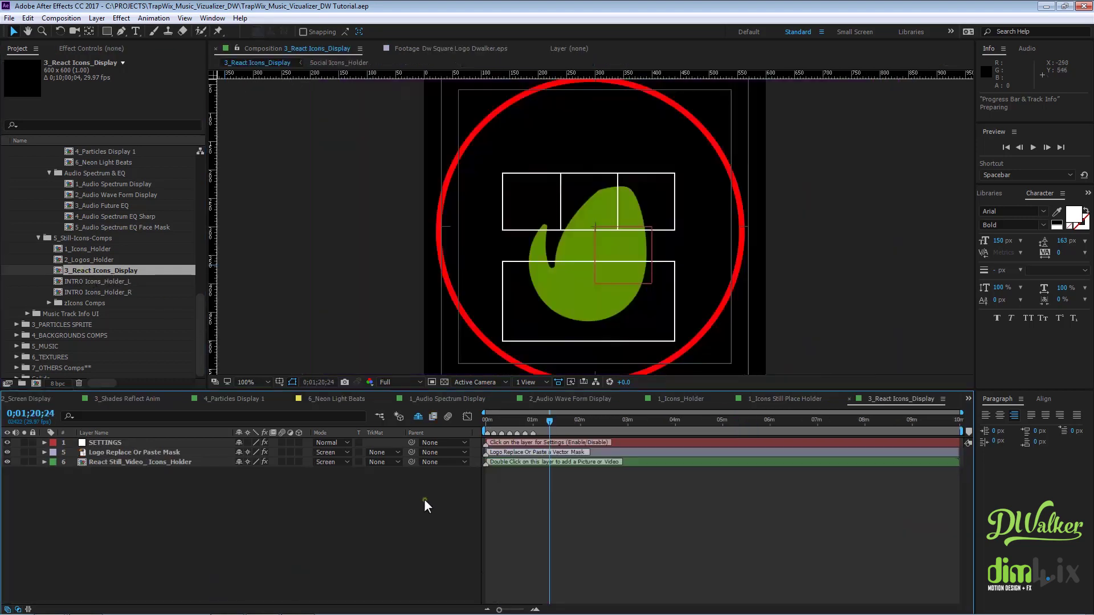
pyautogui.moveTo(540, 424); pyautogui.dragTo(554, 429)
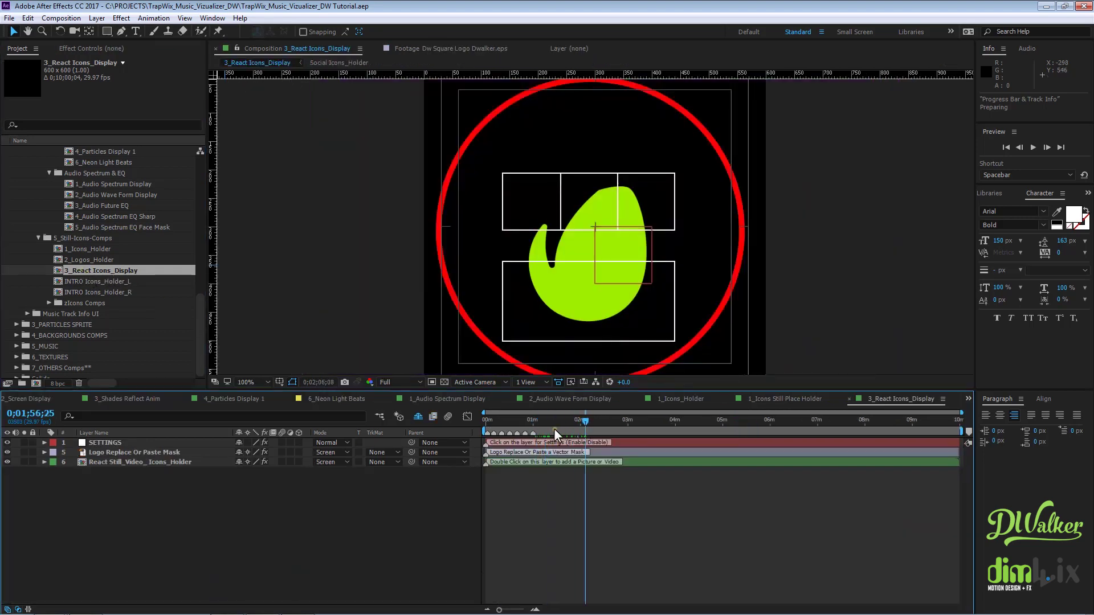
pyautogui.click(142, 453)
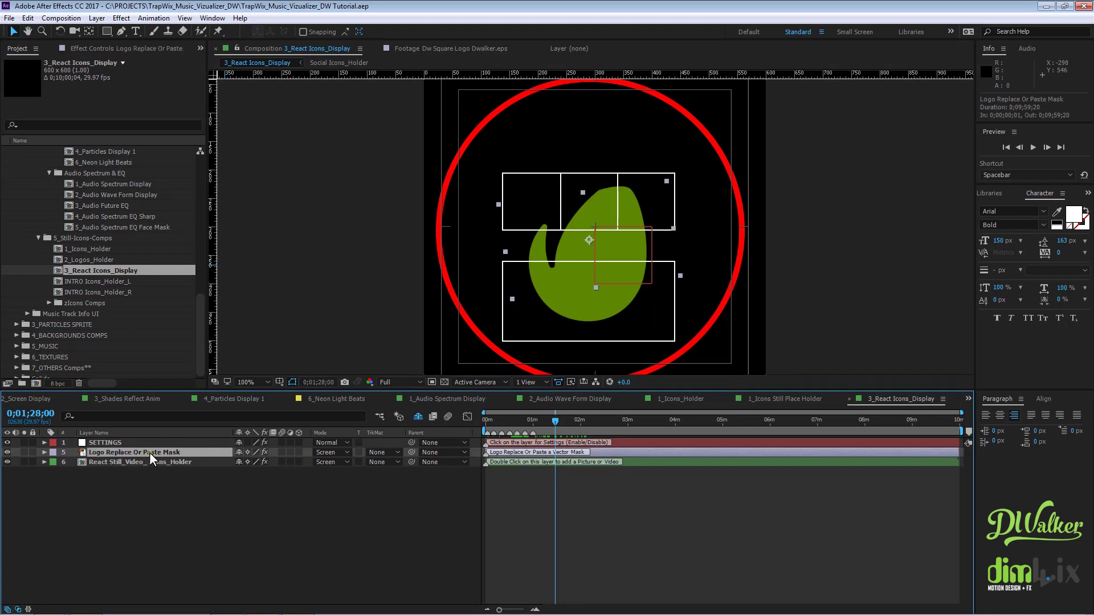
pyautogui.click(149, 463)
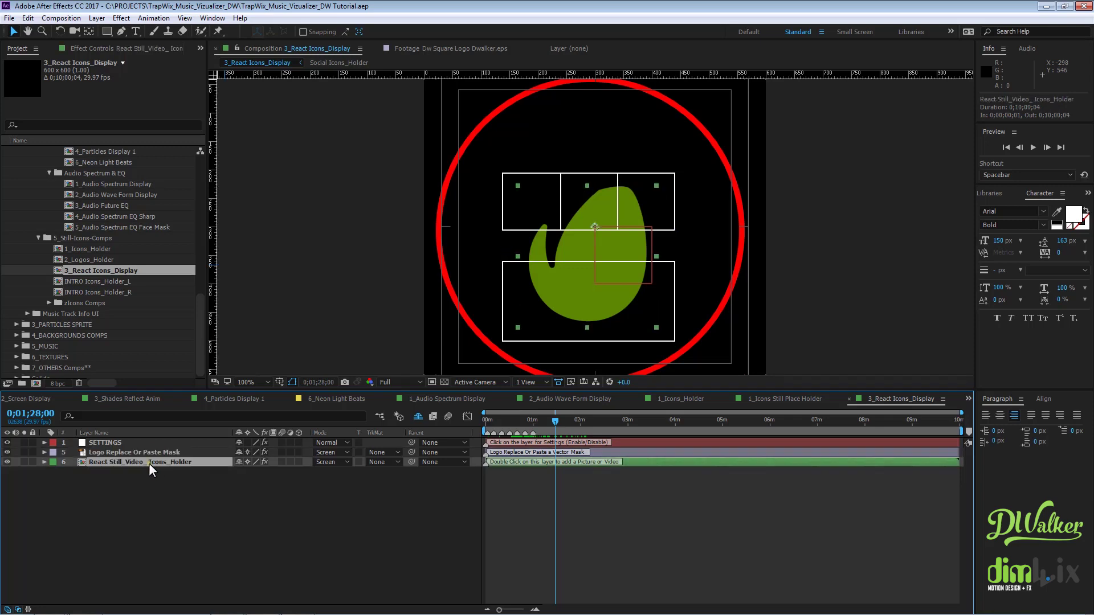
# Open the React Still_Video_ Icons_Holder layer's composition, make the Sound Cloud layer visible and hide the Envato layer.
pyautogui.doubleClick(149, 463)
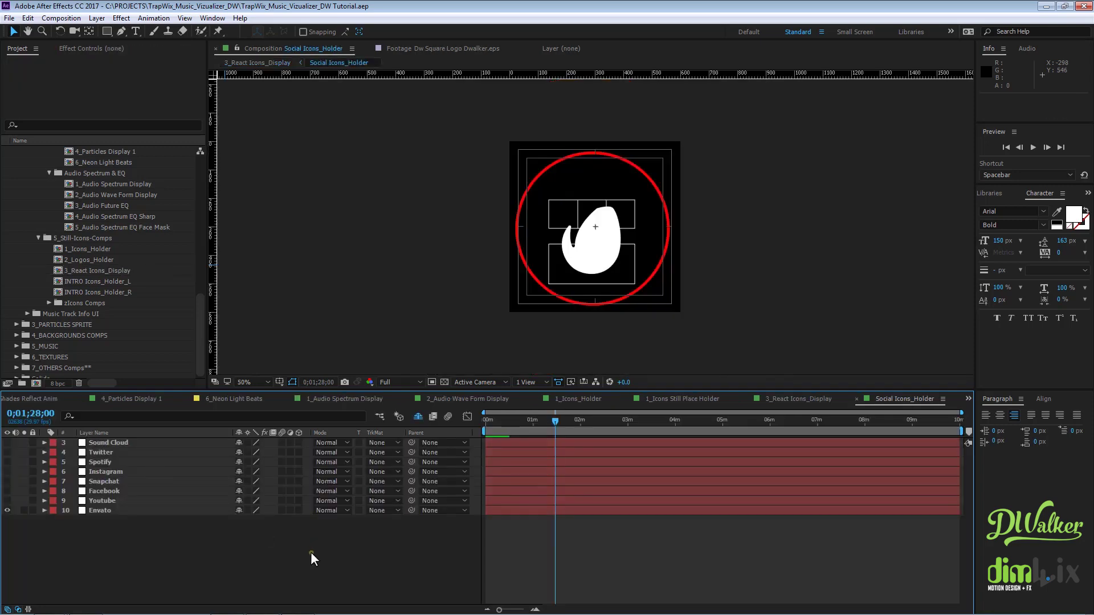
pyautogui.click(7, 443)
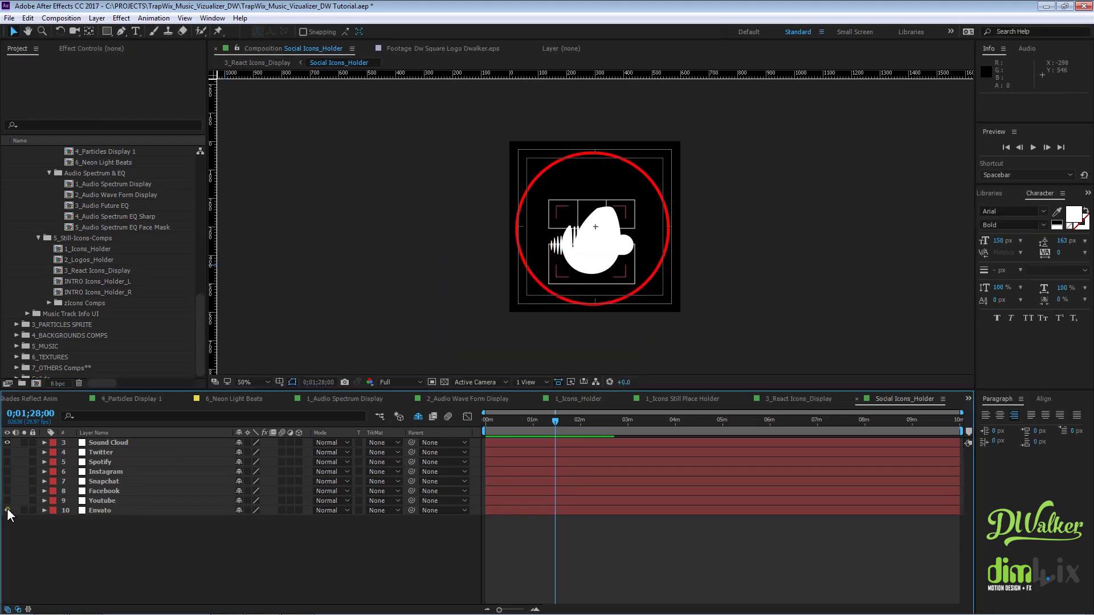
pyautogui.click(7, 510)
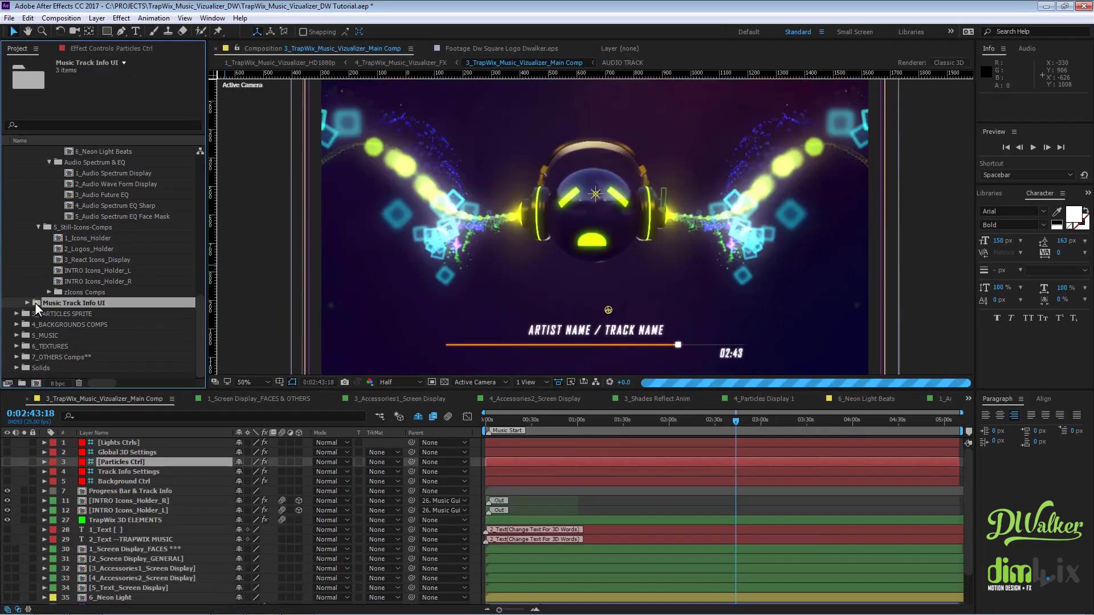
# Expand the Music Track Info UI folder, check CD ART Cover, and open Progress Bar & Track Info to select its artist name / track name layer.
pyautogui.click(28, 302)
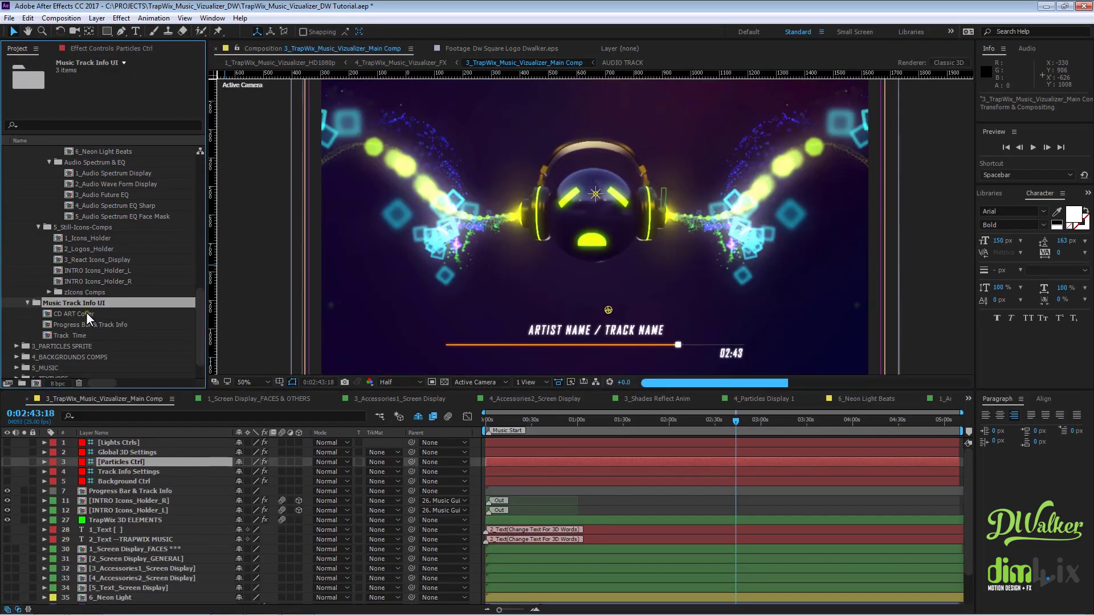
pyautogui.click(87, 314)
pyautogui.scroll(-1, 73, 307)
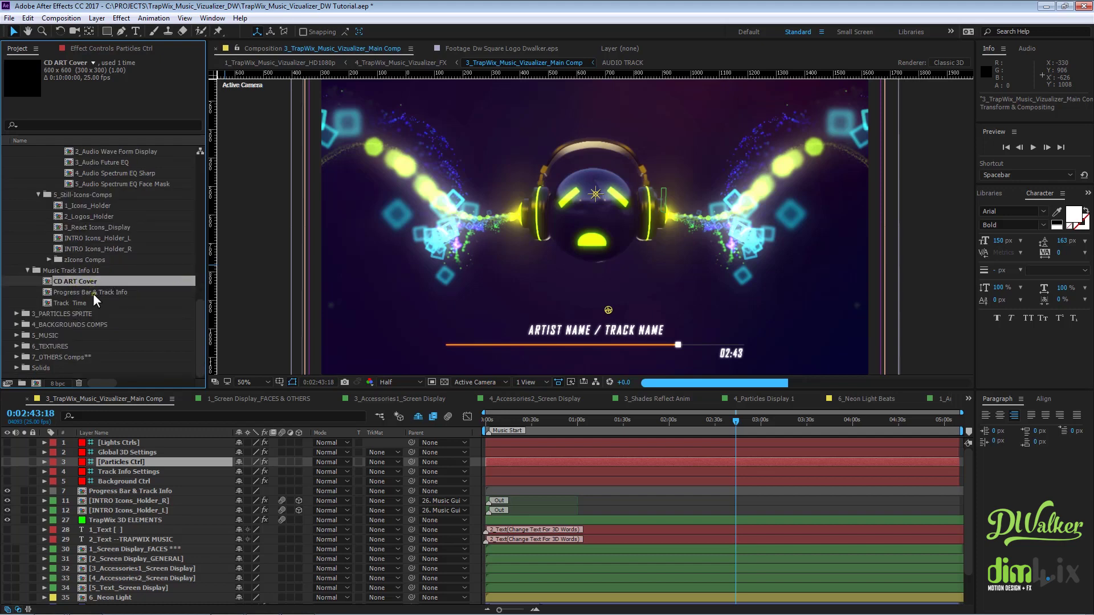
pyautogui.click(90, 293)
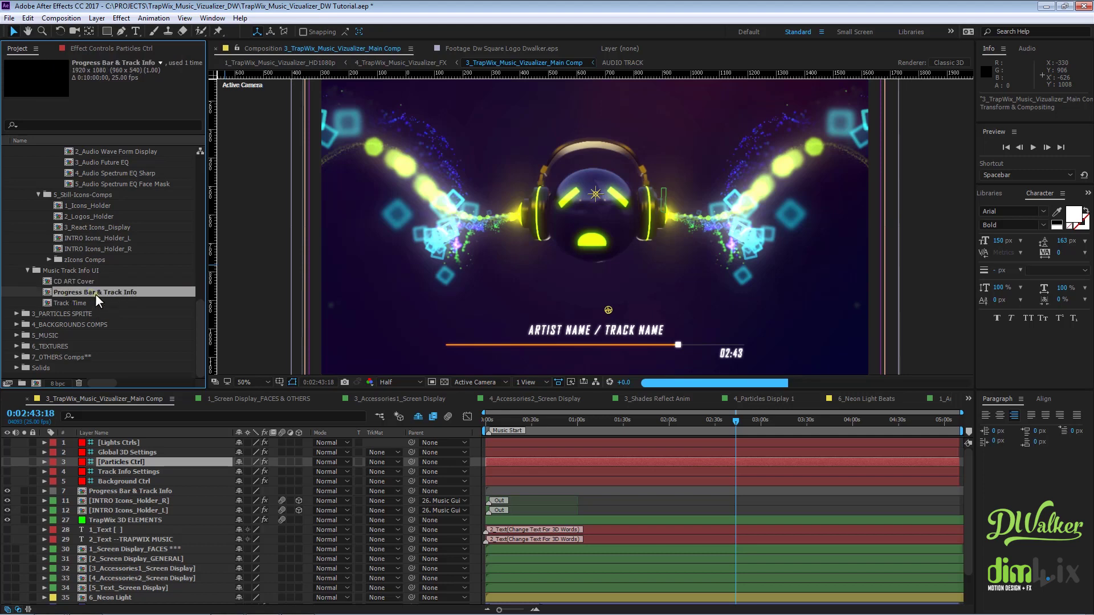
pyautogui.doubleClick(96, 292)
pyautogui.click(132, 451)
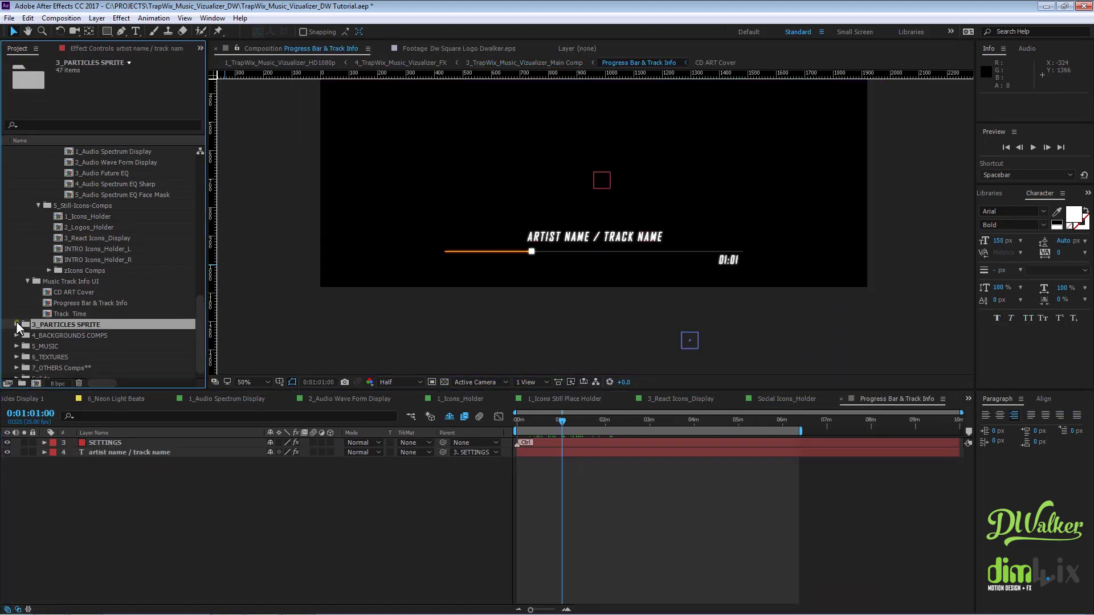
# Expand the 3_PARTICLES SPRITE and 1_Sprite PLACE HOLDERs folders and select 2nd_Particles_Sprite_Place Holder.
pyautogui.click(17, 321)
pyautogui.scroll(-2, 114, 308)
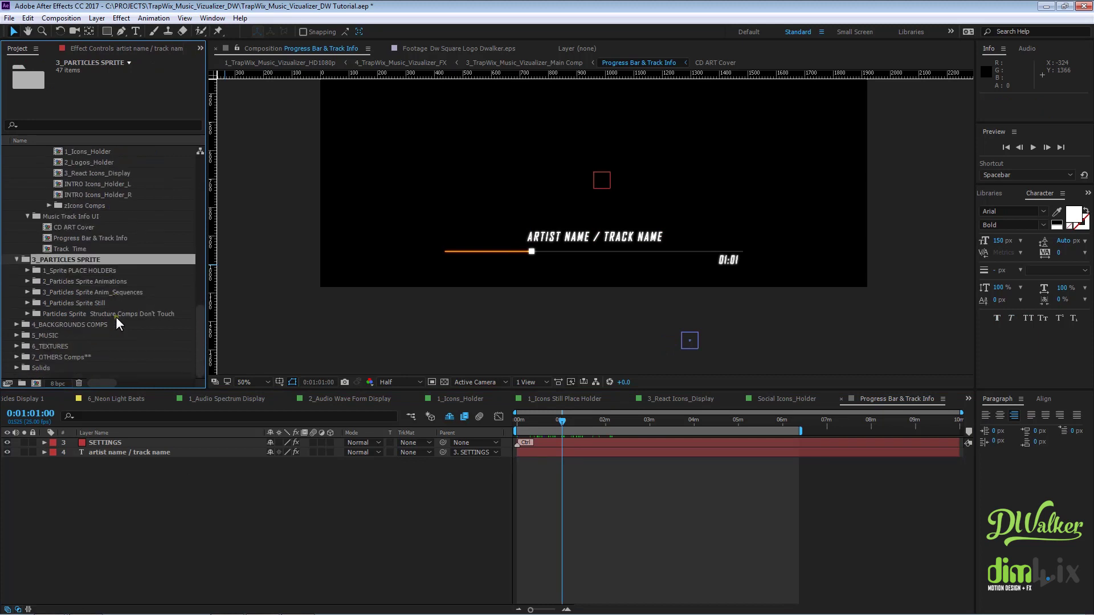
pyautogui.click(74, 270)
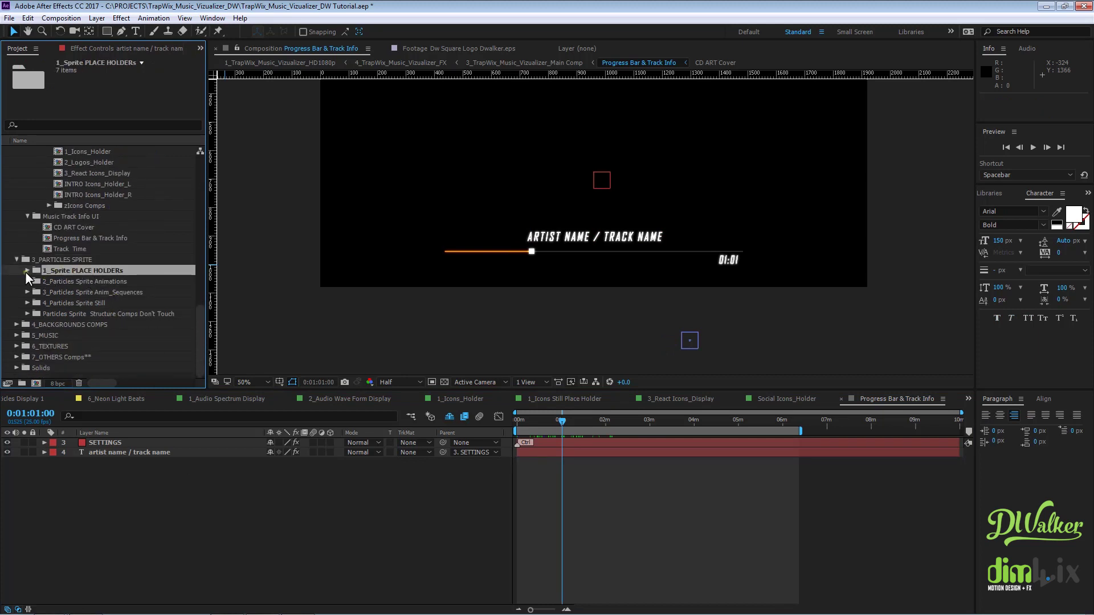
pyautogui.click(27, 271)
pyautogui.click(83, 281)
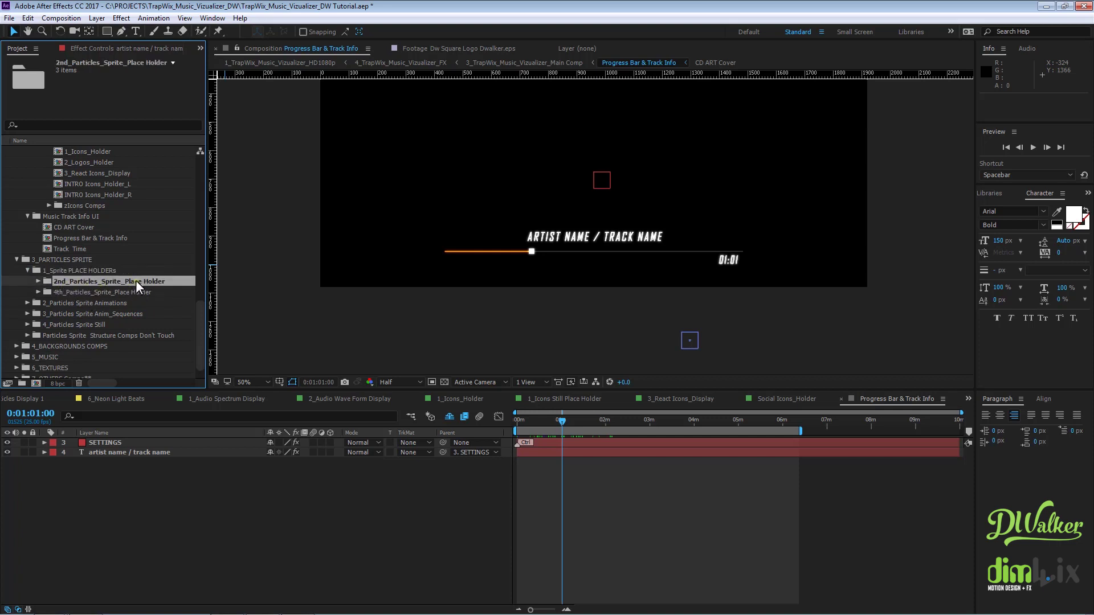
# Expand the 4th_Particles_Sprite_Place Holder folder and compare the thumbnails of its two sprite place holder compositions.
pyautogui.click(73, 295)
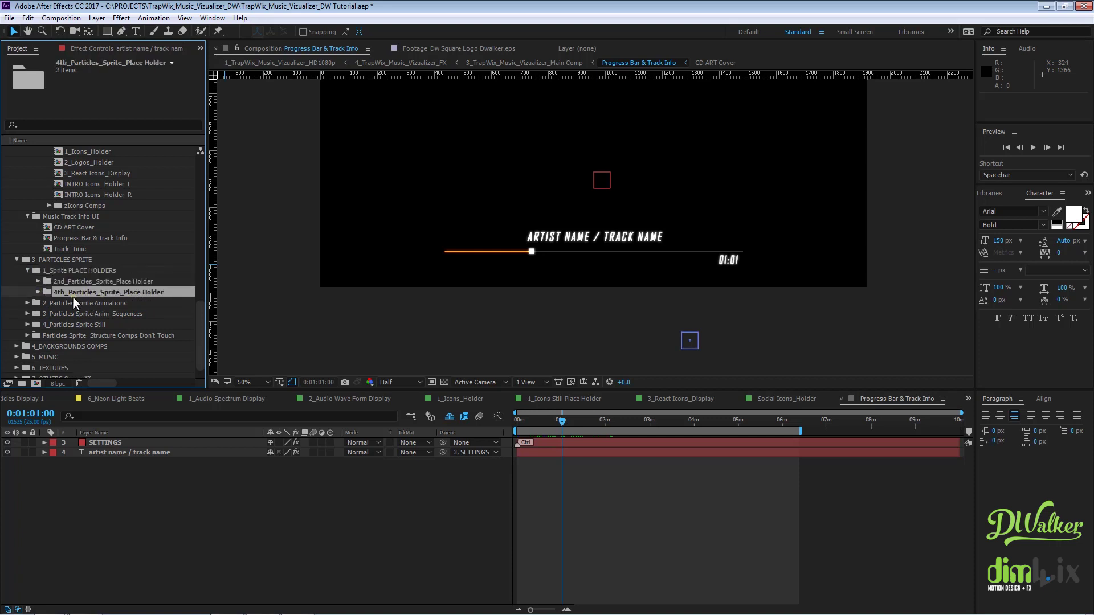
pyautogui.click(37, 291)
pyautogui.click(114, 306)
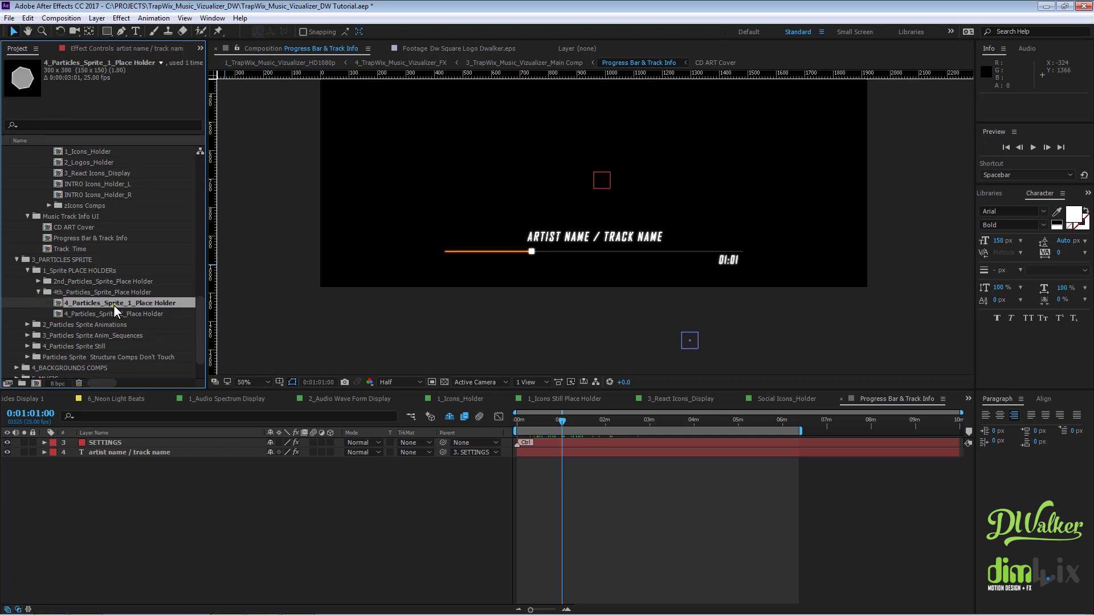
pyautogui.click(115, 312)
pyautogui.click(114, 303)
pyautogui.click(118, 313)
pyautogui.click(114, 304)
pyautogui.click(115, 312)
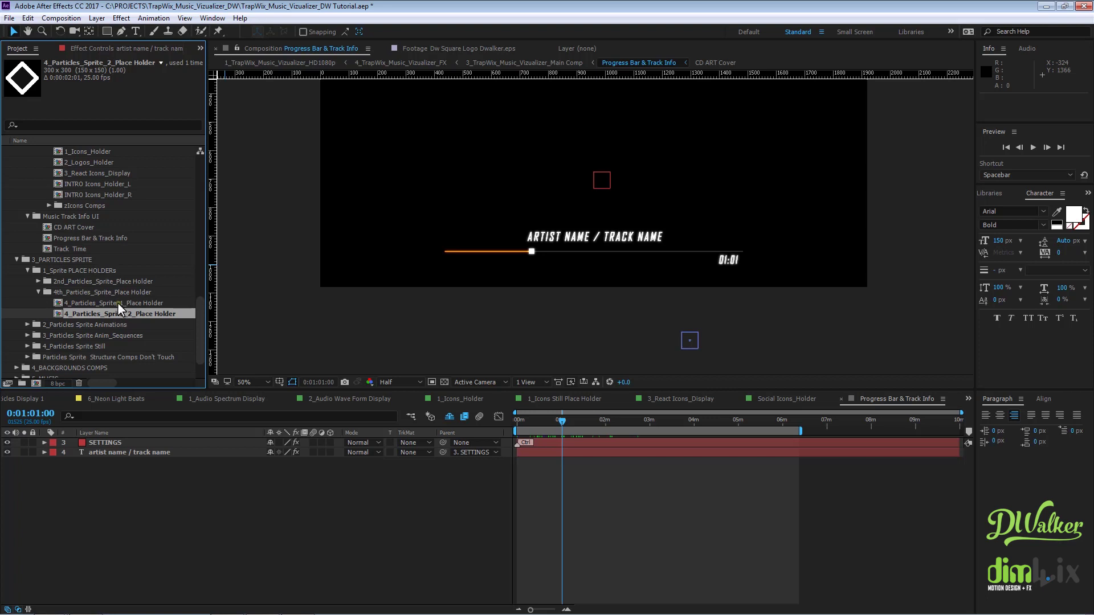
# Open the 4_Particles_Sprite_2_Place Holder composition from the 4th_Particles_Sprite_Place Holder folder.
pyautogui.click(118, 304)
pyautogui.click(114, 313)
pyautogui.doubleClick(114, 313)
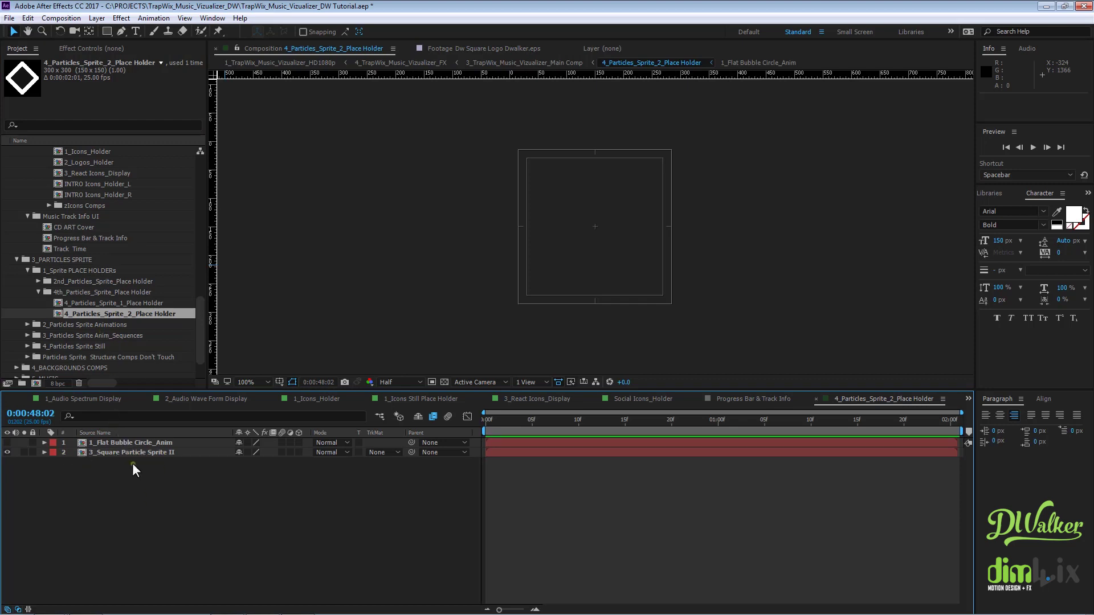
# Add 1_Flat Bubble Circle_Anim from the 2_Particles Sprite Animations folder as the place holder's bottom layer and scrub through its animation.
pyautogui.click(139, 323)
pyautogui.scroll(-1, 138, 323)
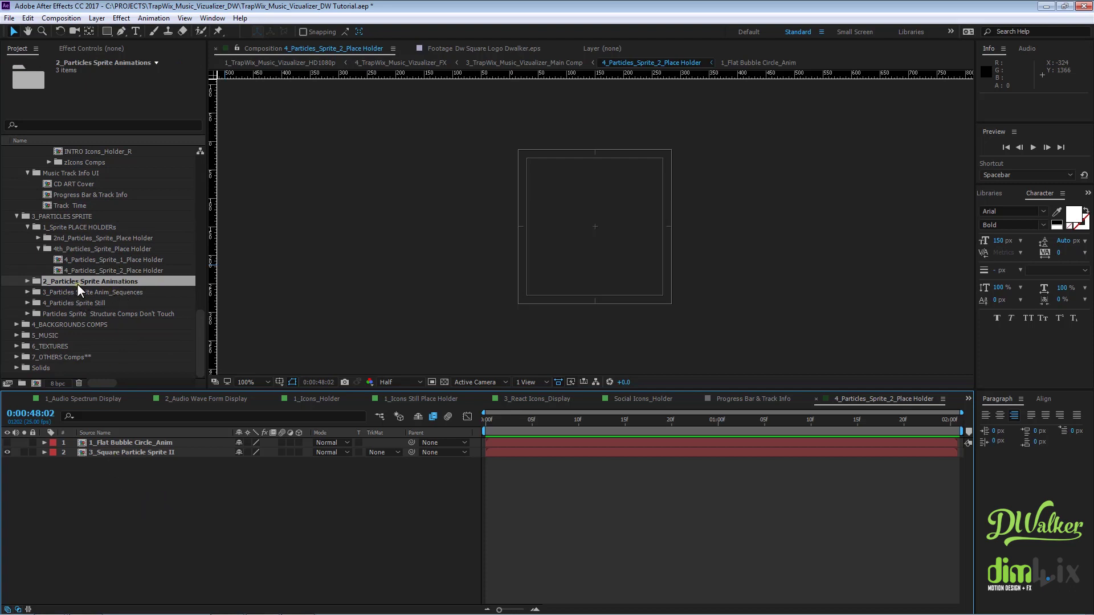
pyautogui.click(28, 281)
pyautogui.click(100, 292)
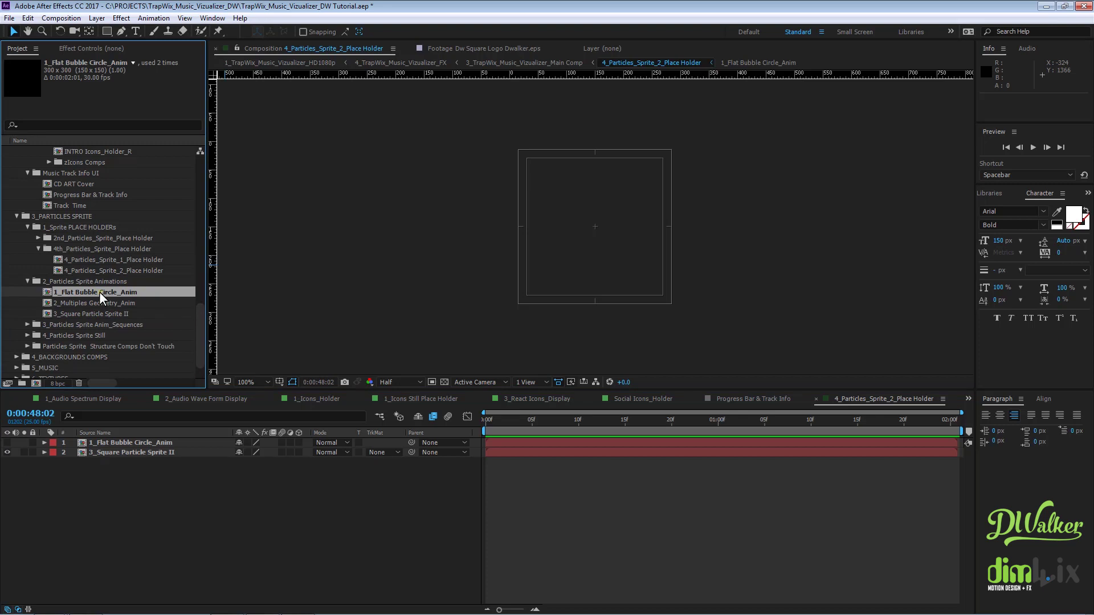
pyautogui.moveTo(98, 292); pyautogui.dragTo(108, 479)
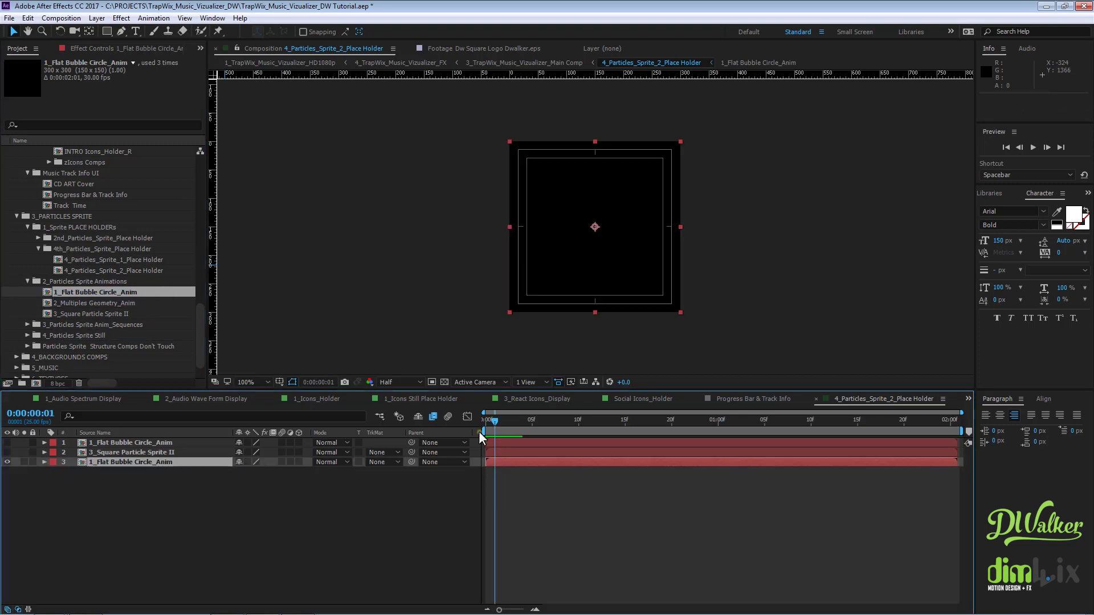
pyautogui.moveTo(495, 424); pyautogui.dragTo(917, 379)
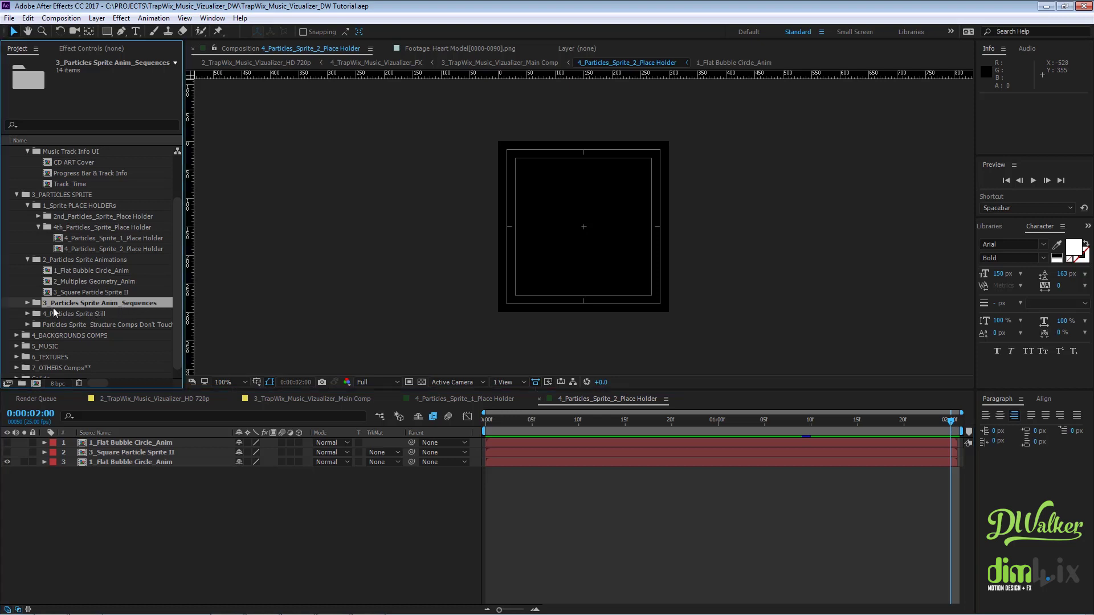
# Expand the 3_Particles Sprite Anim_Sequences folder and preview the Capsule[0000-0090].png and Heart Model[0000-0090].png footage.
pyautogui.click(27, 303)
pyautogui.click(86, 249)
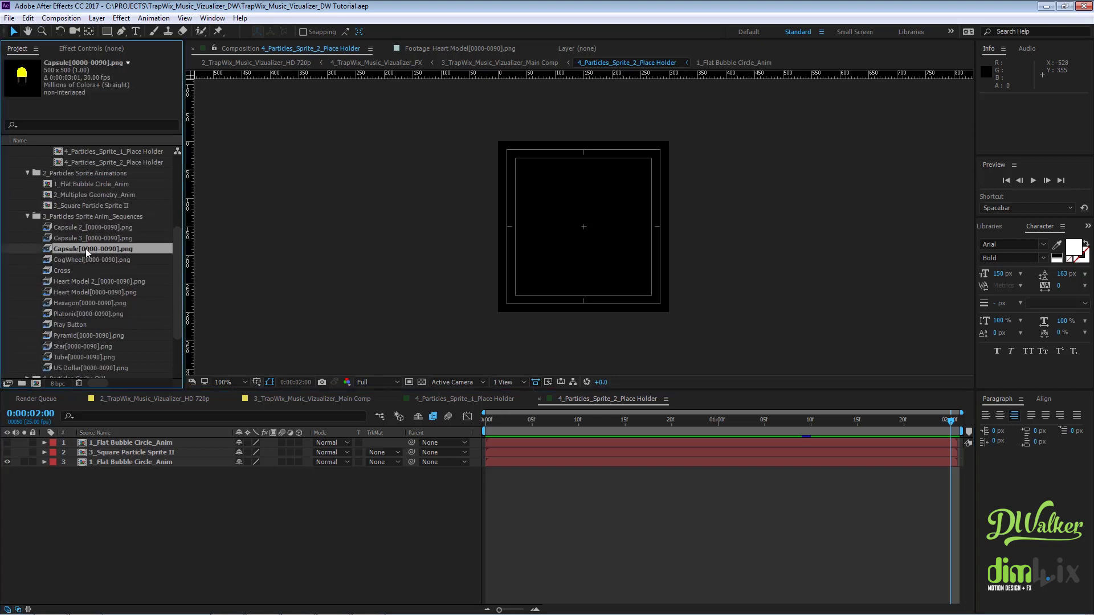
pyautogui.doubleClick(86, 249)
pyautogui.moveTo(416, 357); pyautogui.dragTo(527, 359)
pyautogui.doubleClick(101, 293)
pyautogui.press('space')
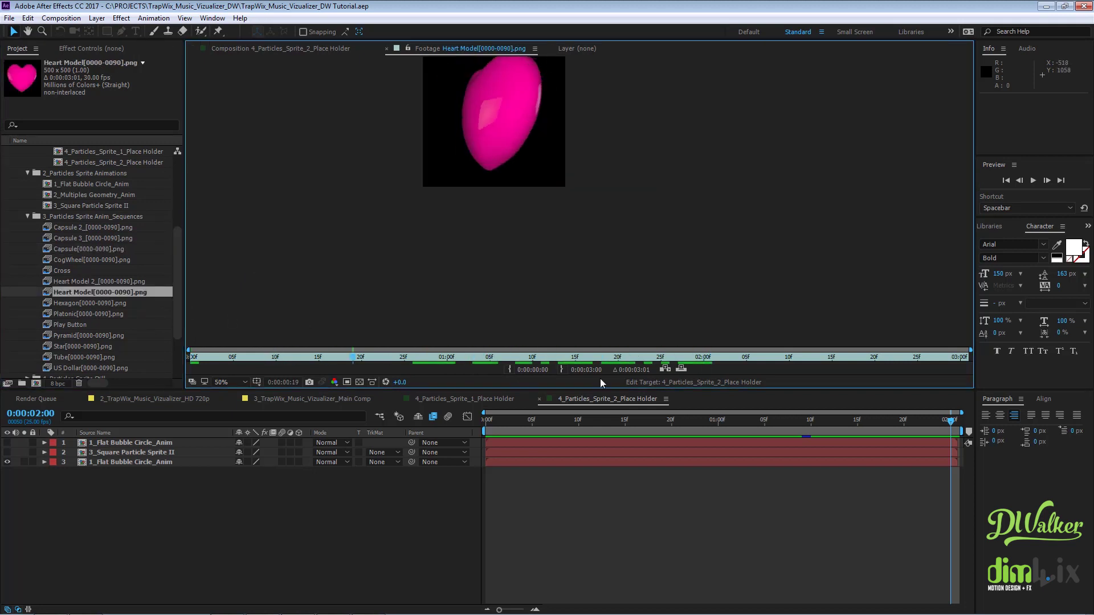
# Collapse the sequences folder, then open 1_Square Particle Sprite from the Geometry folder in 4_Particles Sprite Still.
pyautogui.click(27, 217)
pyautogui.scroll(3, 83, 312)
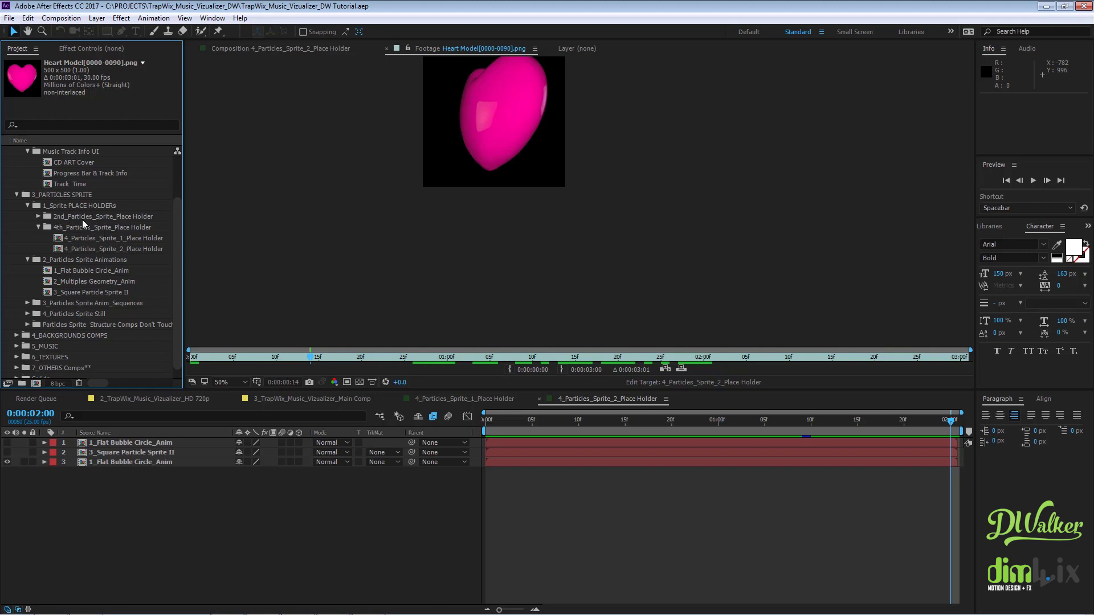
pyautogui.scroll(-1, 60, 297)
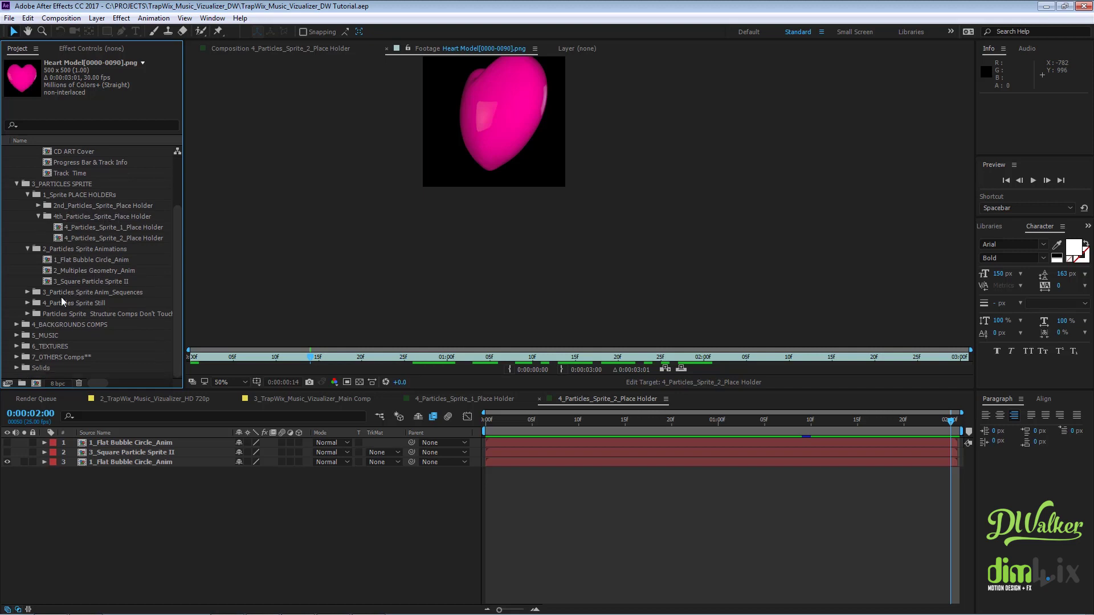
pyautogui.click(33, 307)
pyautogui.click(28, 304)
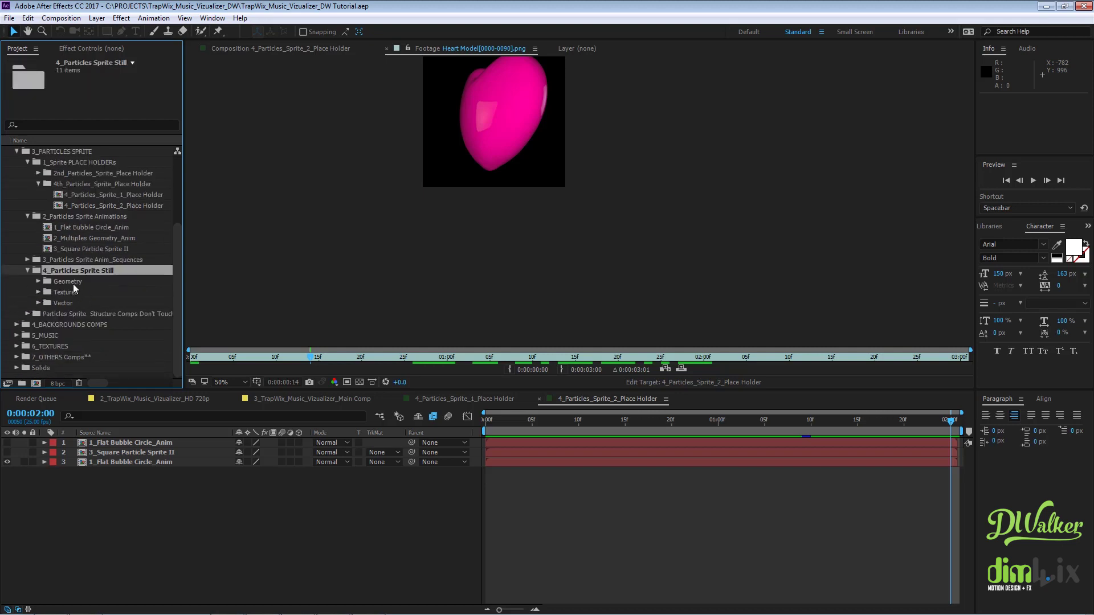
pyautogui.click(45, 282)
pyautogui.click(38, 281)
pyautogui.doubleClick(88, 292)
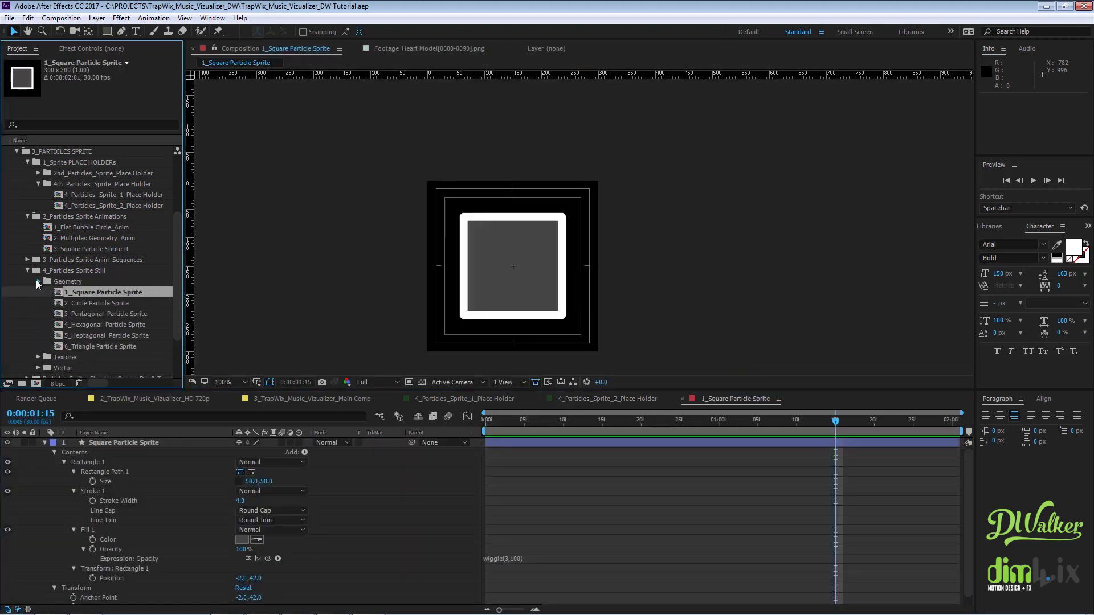
# Collapse the Geometry folder and check the Vector and Particles Sprite Structure Comps Don't Touch folders.
pyautogui.click(38, 282)
pyautogui.click(73, 304)
pyautogui.click(61, 315)
pyautogui.scroll(-1, 66, 314)
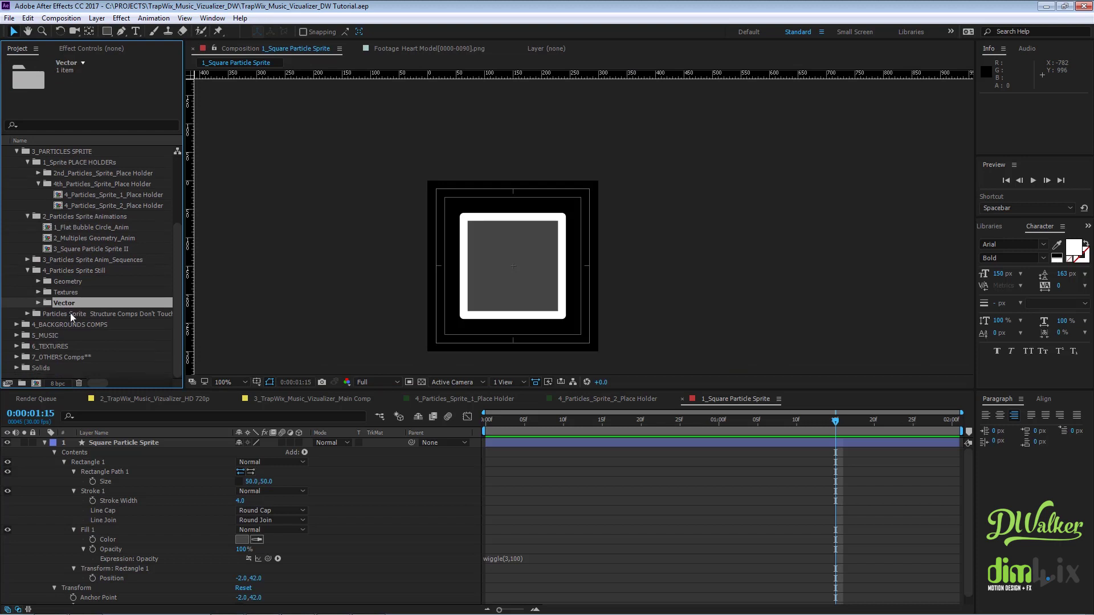
pyautogui.click(60, 314)
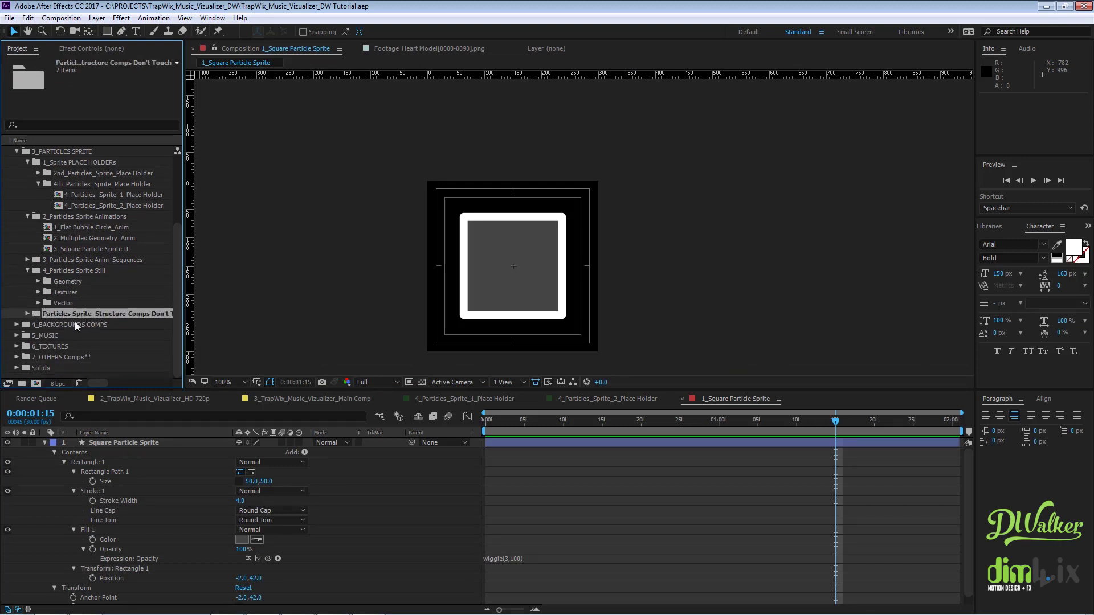
# Expand the 4_BACKGROUNDS COMPS folder, open BG_Footage and select its Image Holder.jpg layer.
pyautogui.click(70, 324)
pyautogui.click(16, 324)
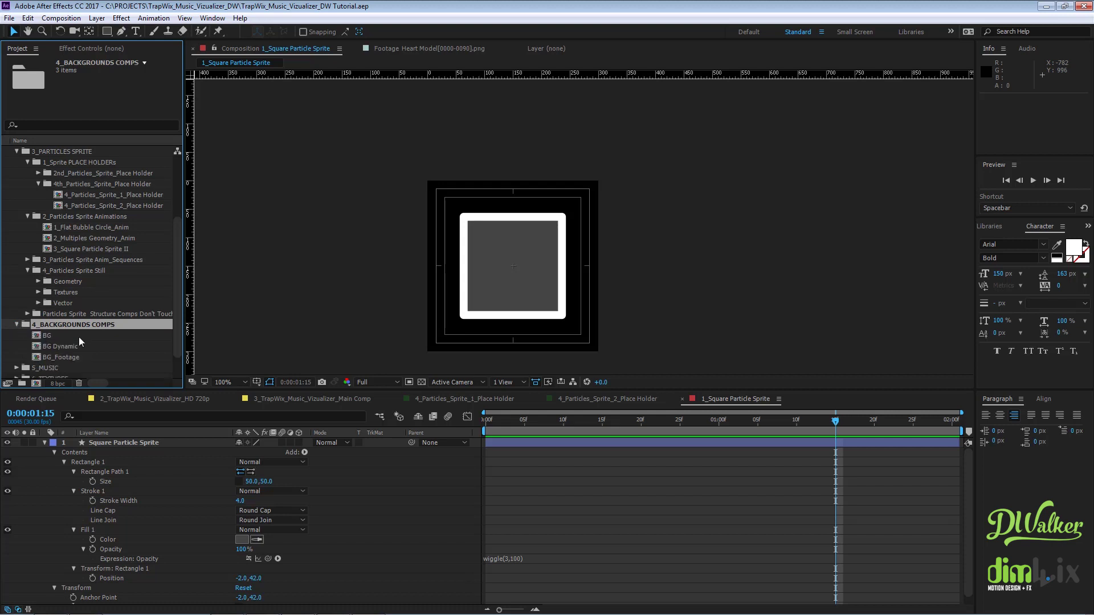
pyautogui.scroll(-1, 77, 345)
pyautogui.click(63, 324)
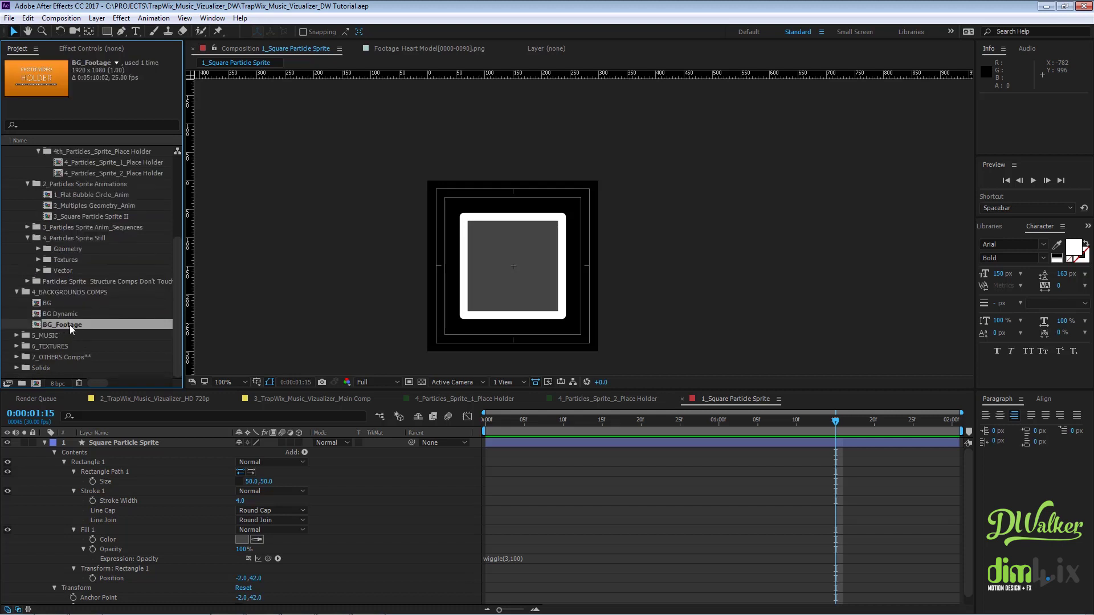
pyautogui.doubleClick(69, 325)
pyautogui.moveTo(566, 428)
pyautogui.mouseDown()
pyautogui.moveTo(545, 422)
pyautogui.moveTo(567, 425)
pyautogui.mouseUp()
pyautogui.click(126, 448)
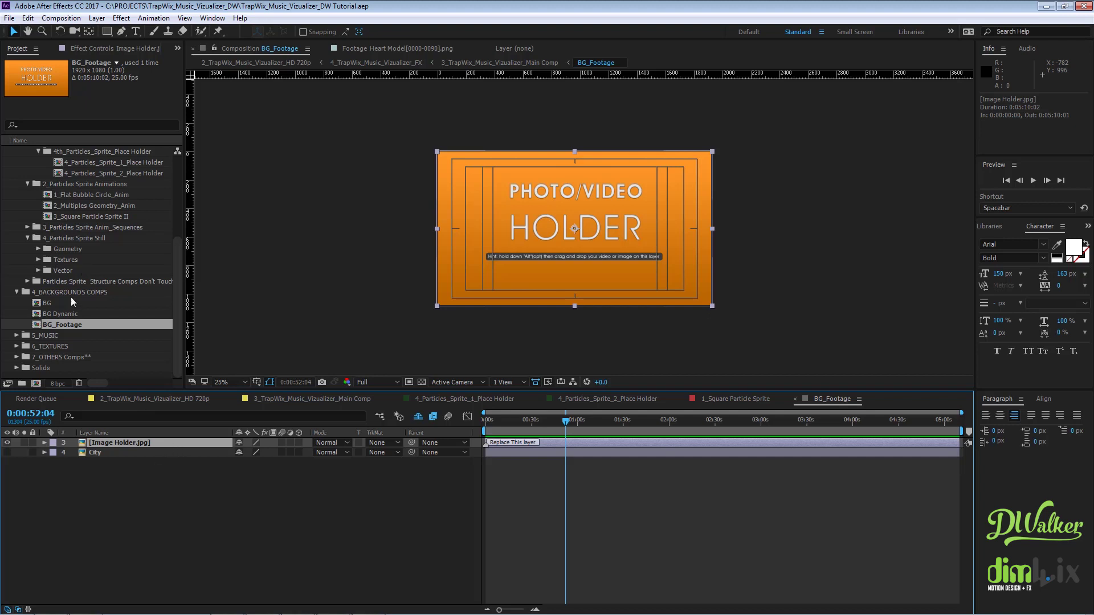
# Expand the 5_MUSIC folder, open the AUDIO TRACK composition and move its current time to 0:00:16:10.
pyautogui.click(52, 335)
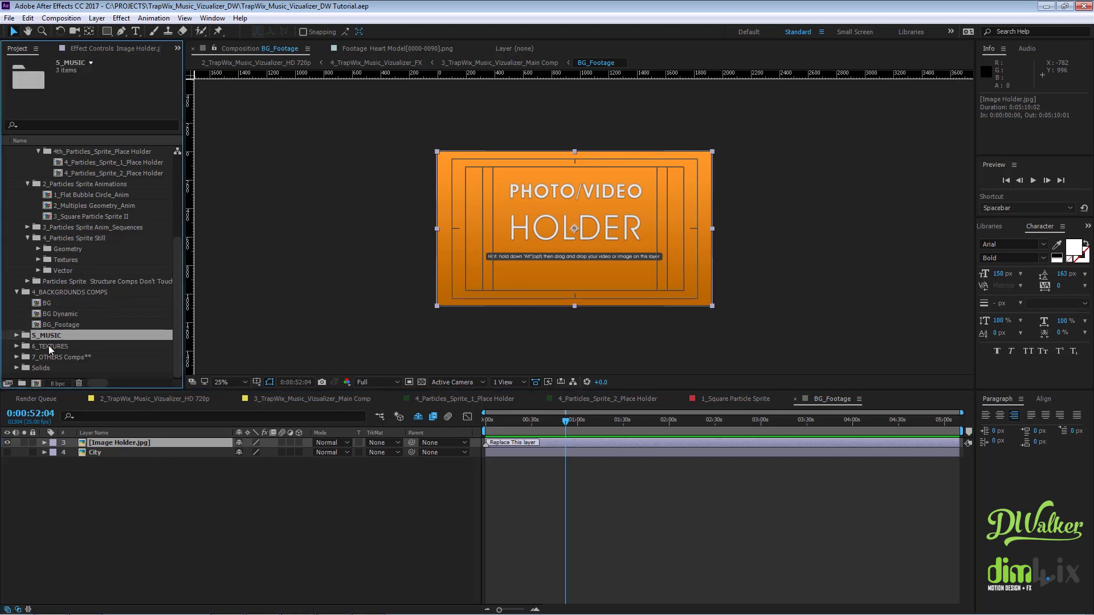
pyautogui.click(17, 335)
pyautogui.scroll(-1, 84, 343)
pyautogui.click(83, 325)
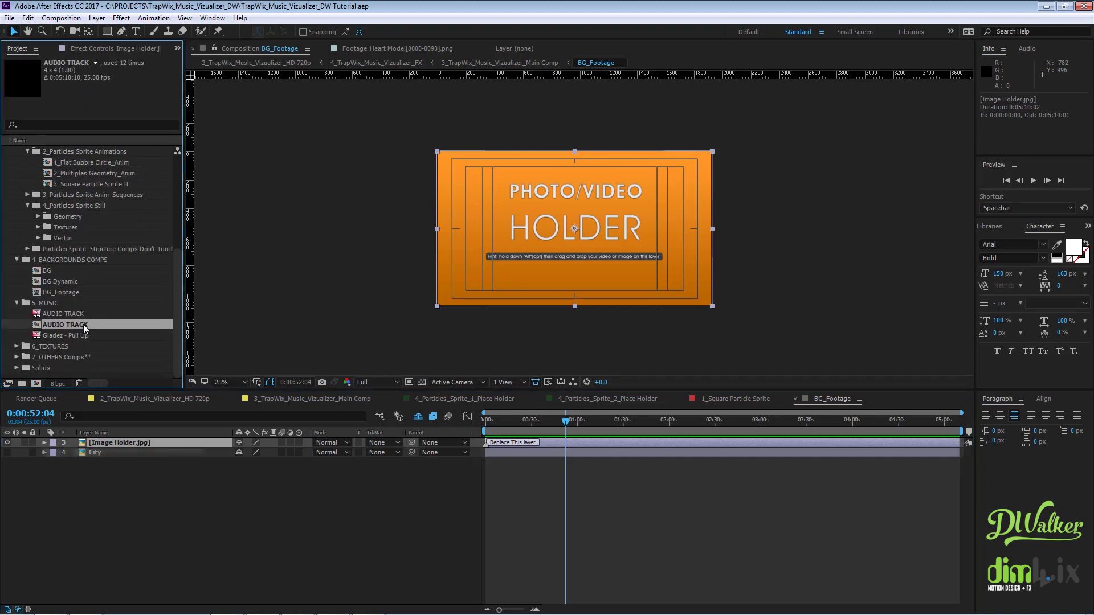
pyautogui.doubleClick(83, 324)
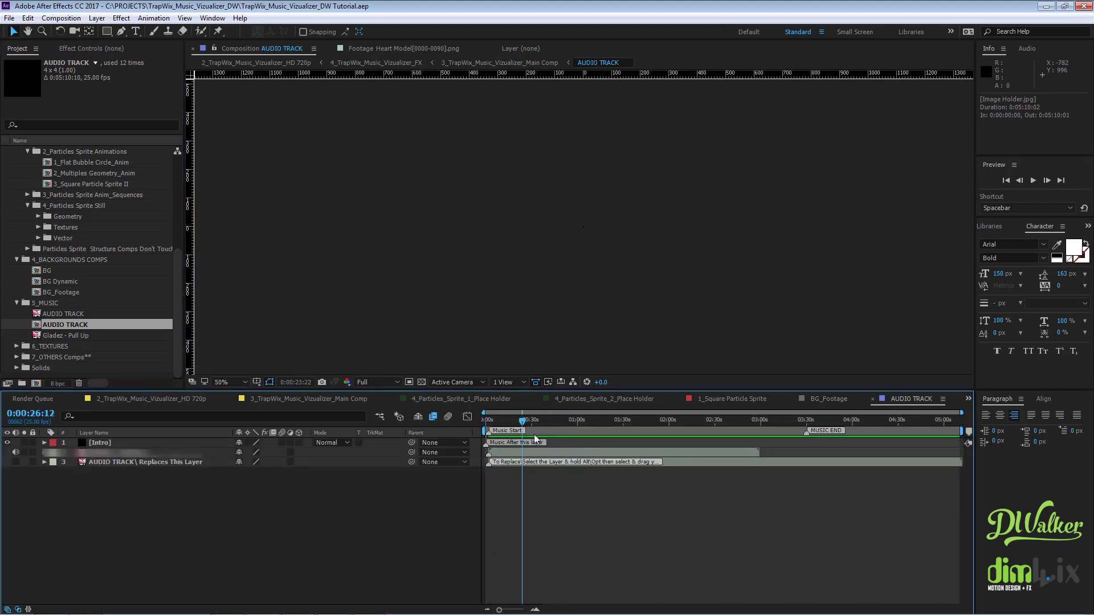
pyautogui.click(510, 420)
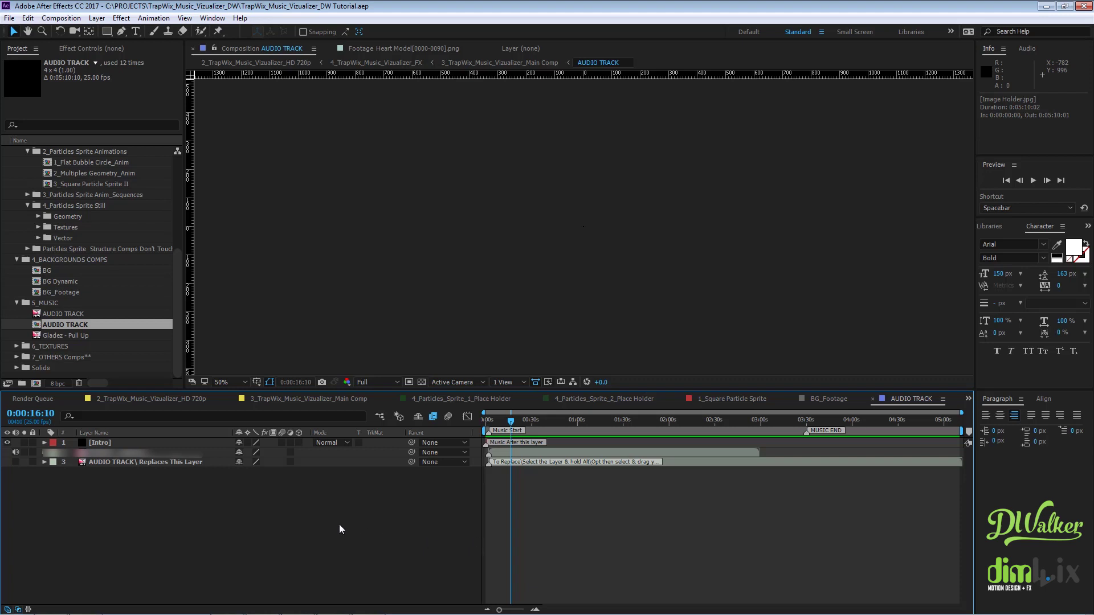
# Expand the 6_TEXTURES folder and select its Stills subfolder.
pyautogui.click(47, 346)
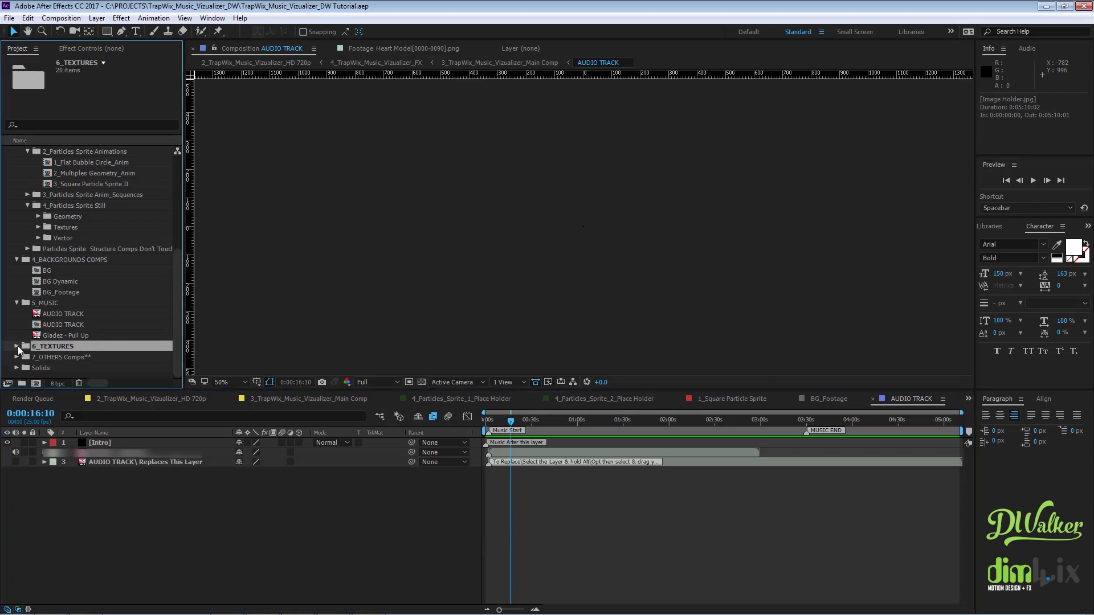
pyautogui.click(17, 346)
pyautogui.scroll(-1, 80, 353)
pyautogui.scroll(-2, 80, 350)
pyautogui.click(57, 347)
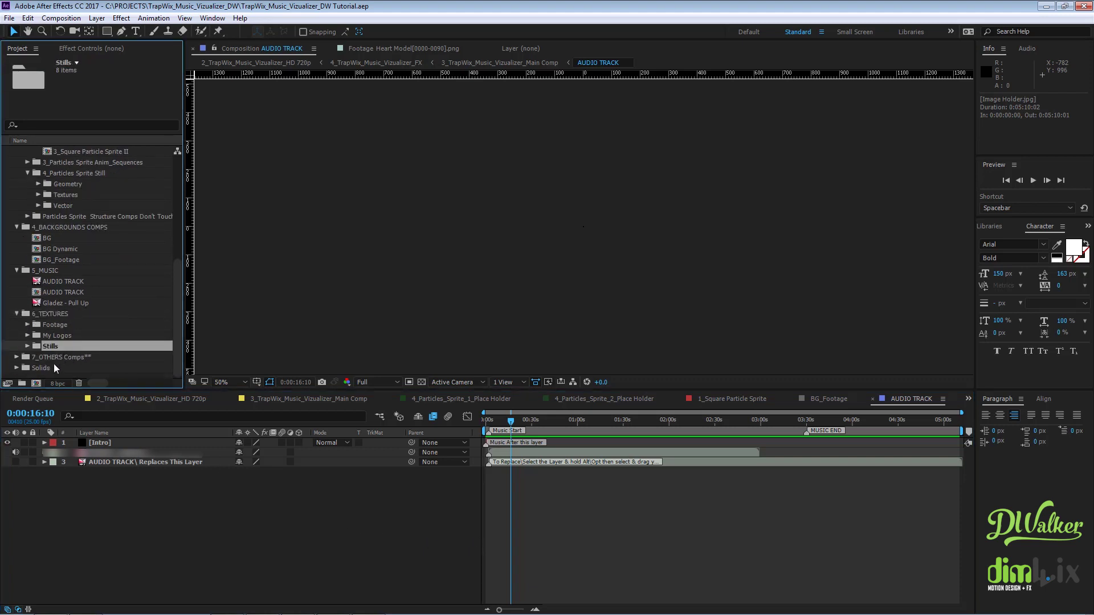
# Expand the 7_OTHERS Comps** folder to view its subfolders.
pyautogui.click(61, 358)
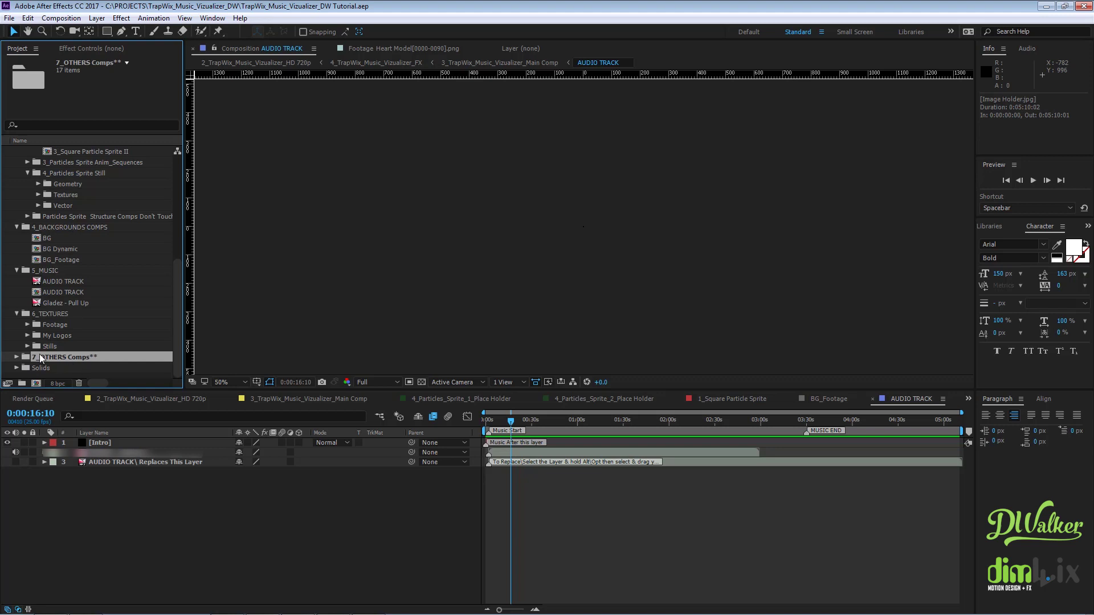
pyautogui.click(17, 357)
pyautogui.scroll(-2, 84, 345)
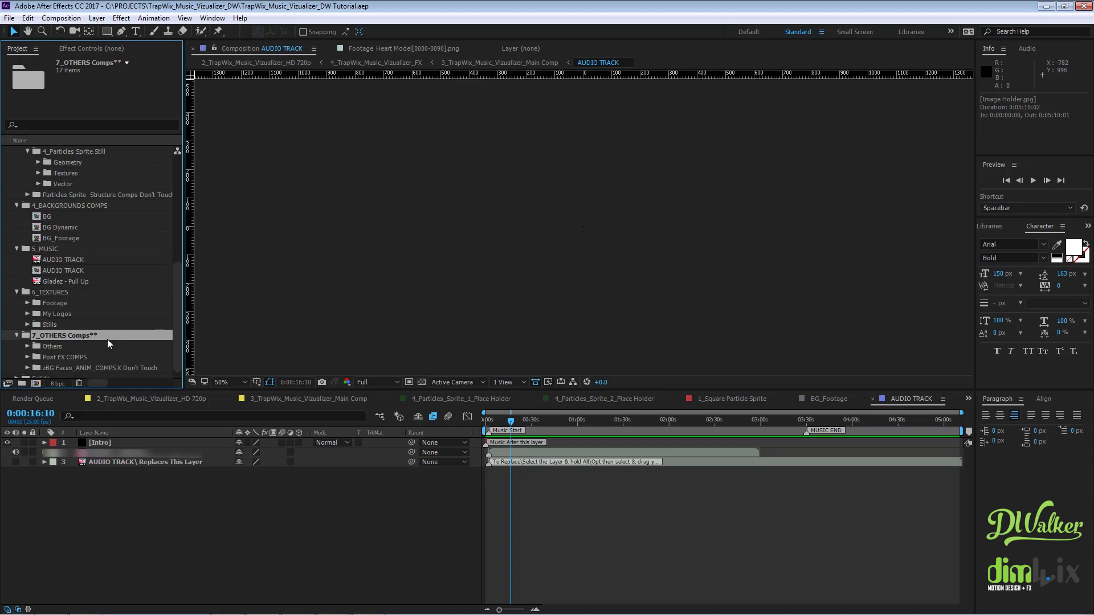